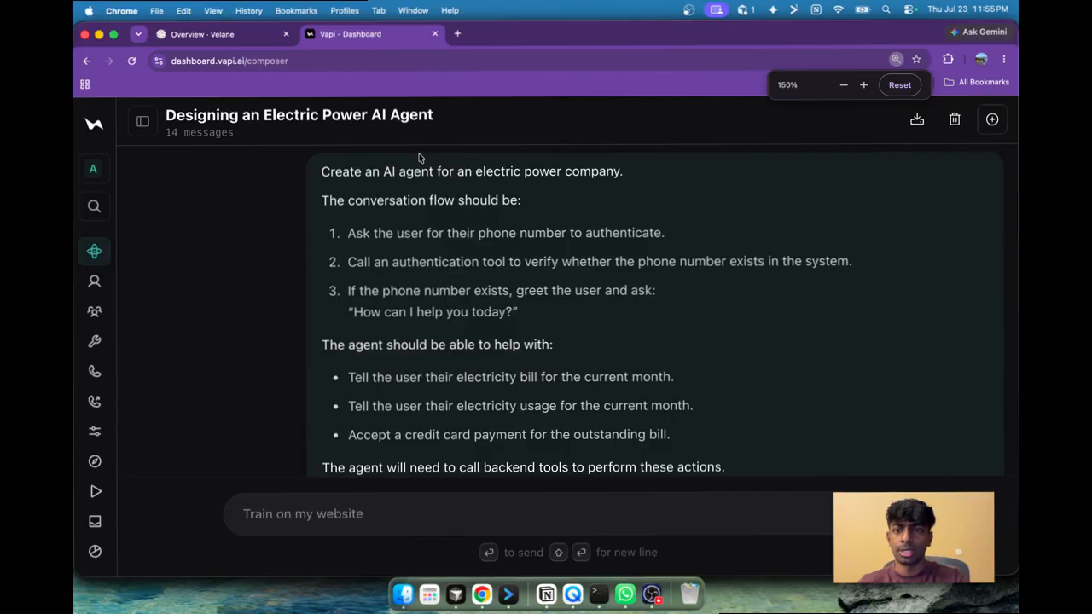
- Review the electric power company agent prompt, focusing on its conversation flow and the request to identify required tool calls
{"action": "key", "text": "super+minus"}
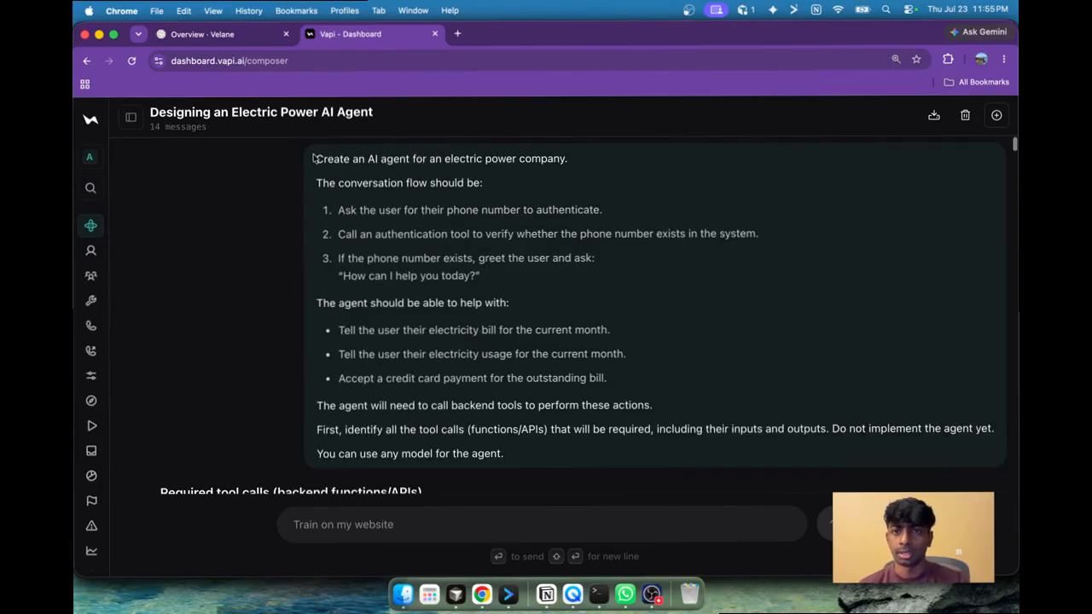
{"action": "left_click_drag", "start_coordinate": [314, 158], "coordinate": [574, 157]}
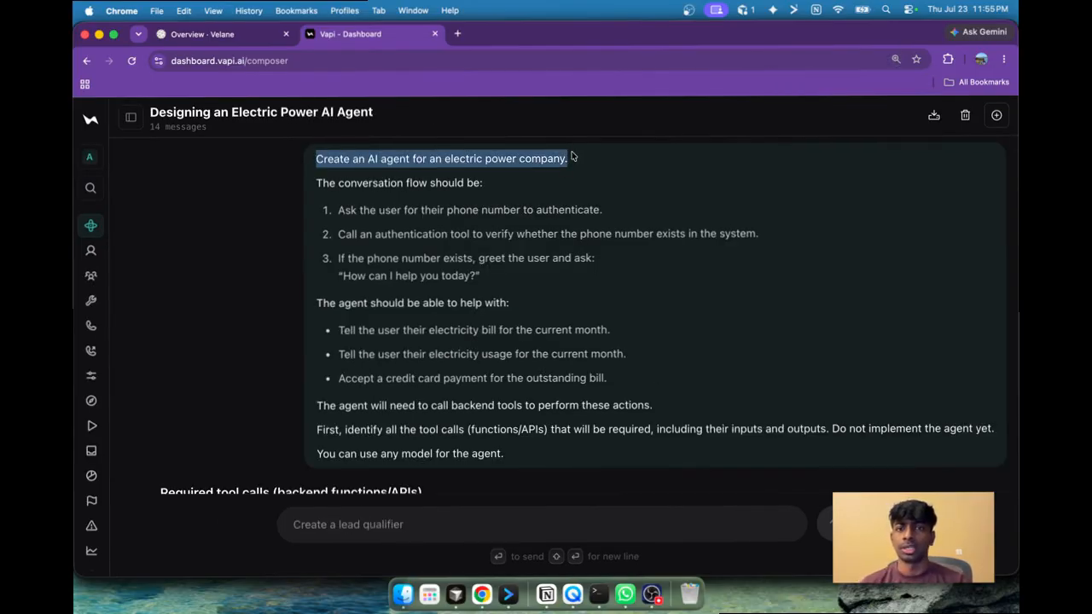
{"action": "left_click", "coordinate": [562, 168]}
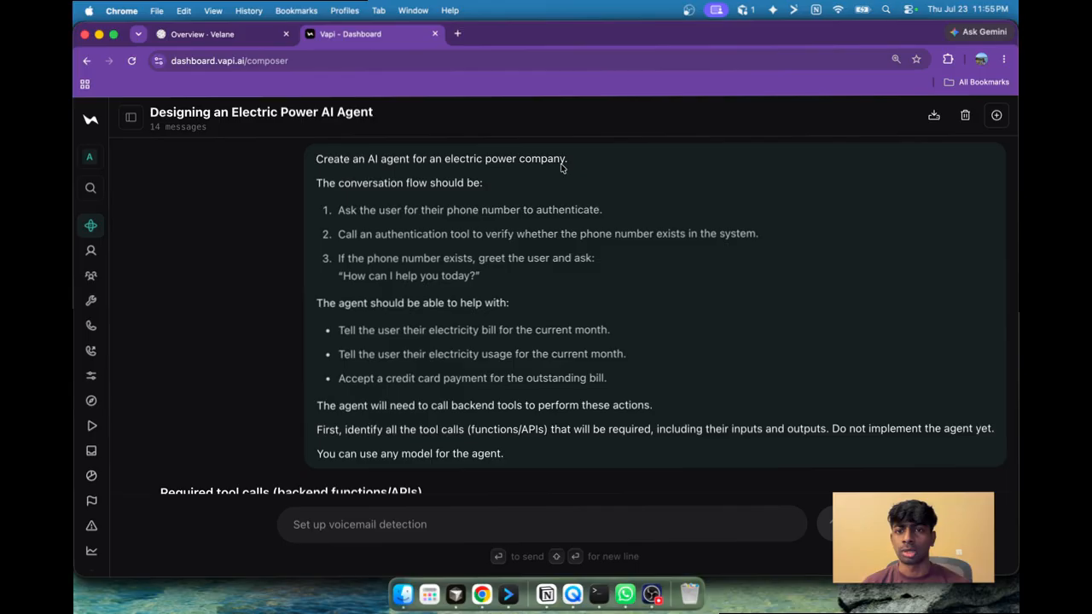
{"action": "left_click_drag", "start_coordinate": [315, 196], "coordinate": [491, 274]}
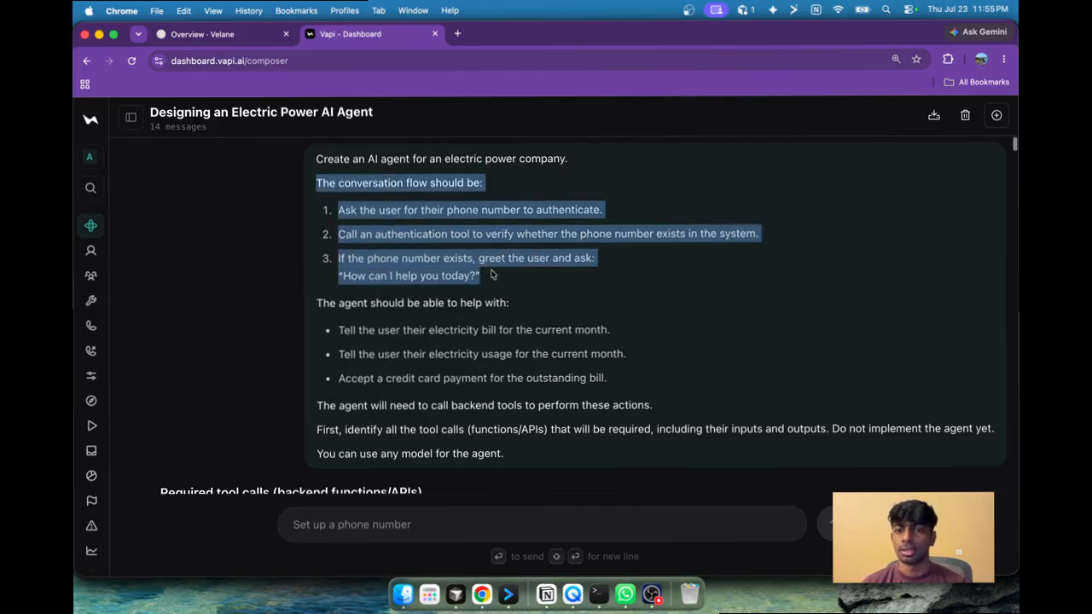
{"action": "scroll", "coordinate": [491, 274], "scroll_direction": "down", "scroll_amount": 2}
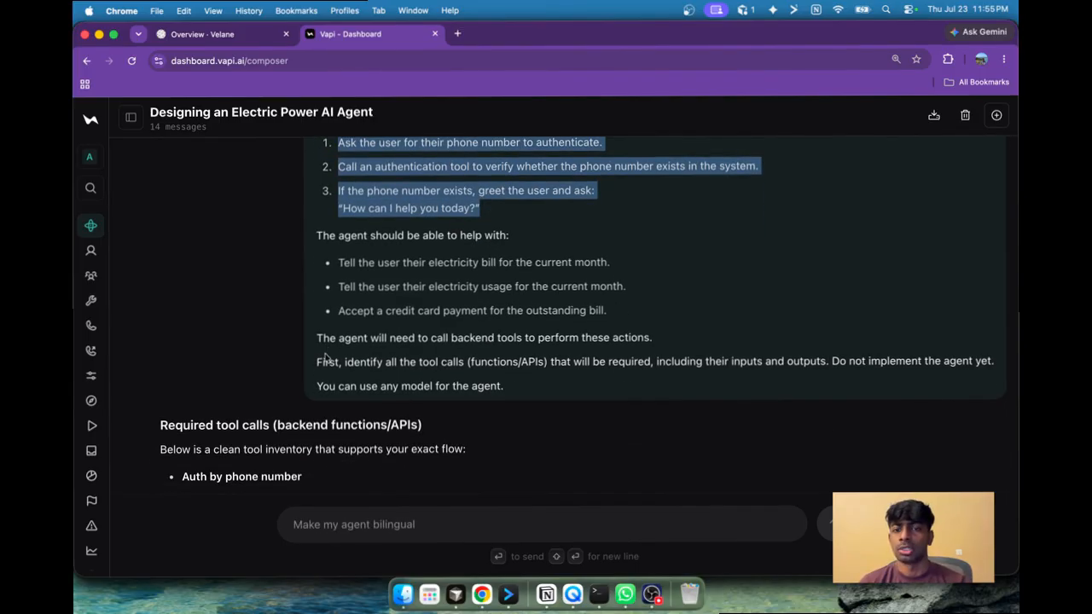
{"action": "left_click_drag", "start_coordinate": [317, 362], "coordinate": [651, 364]}
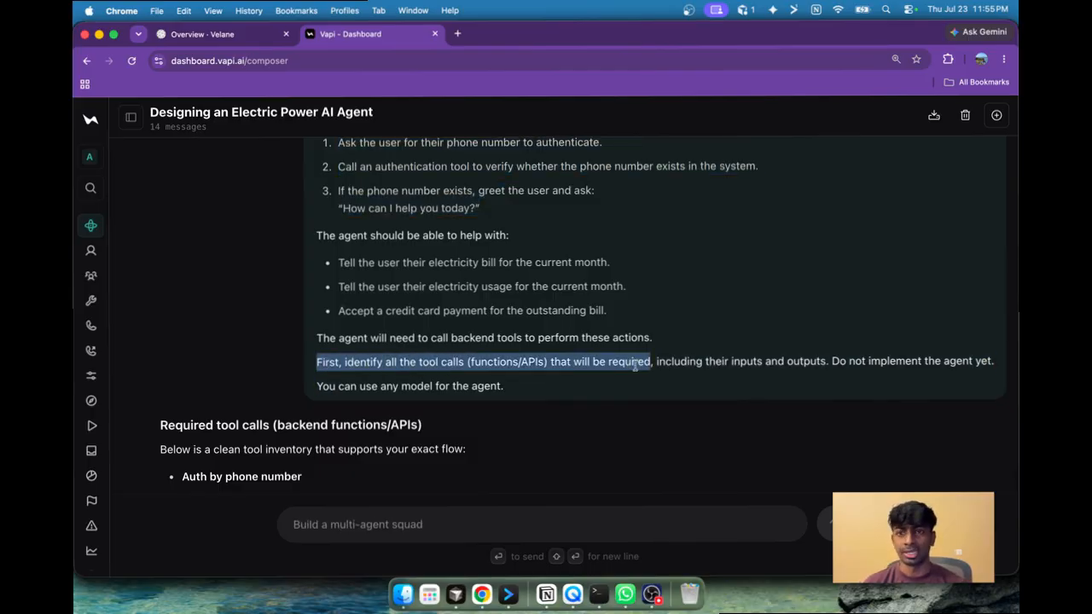
- Examine the required tool calls in the reply, from authenticate_customer_by_phone through the bill and payment tools to the closing notes
{"action": "scroll", "coordinate": [634, 367], "scroll_direction": "down", "scroll_amount": 10}
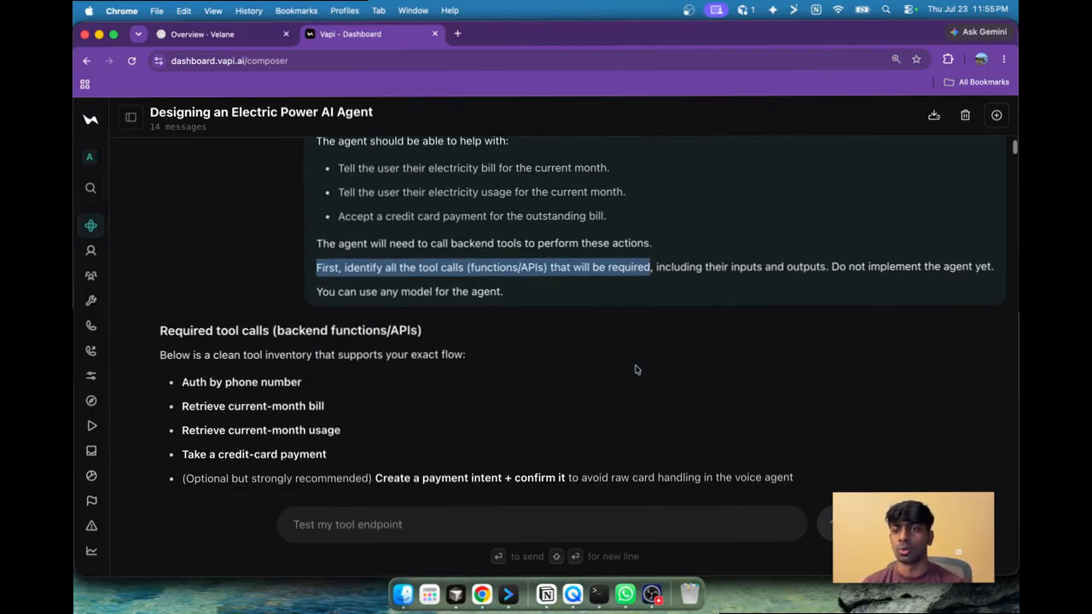
{"action": "scroll", "coordinate": [635, 369], "scroll_direction": "down", "scroll_amount": 2}
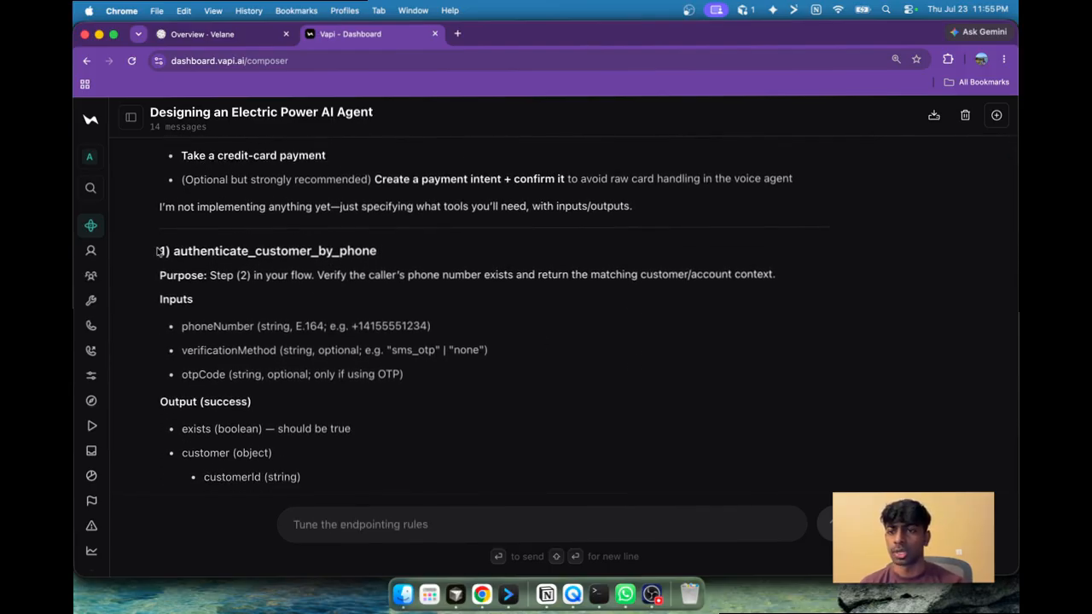
{"action": "left_click_drag", "start_coordinate": [159, 251], "coordinate": [408, 254]}
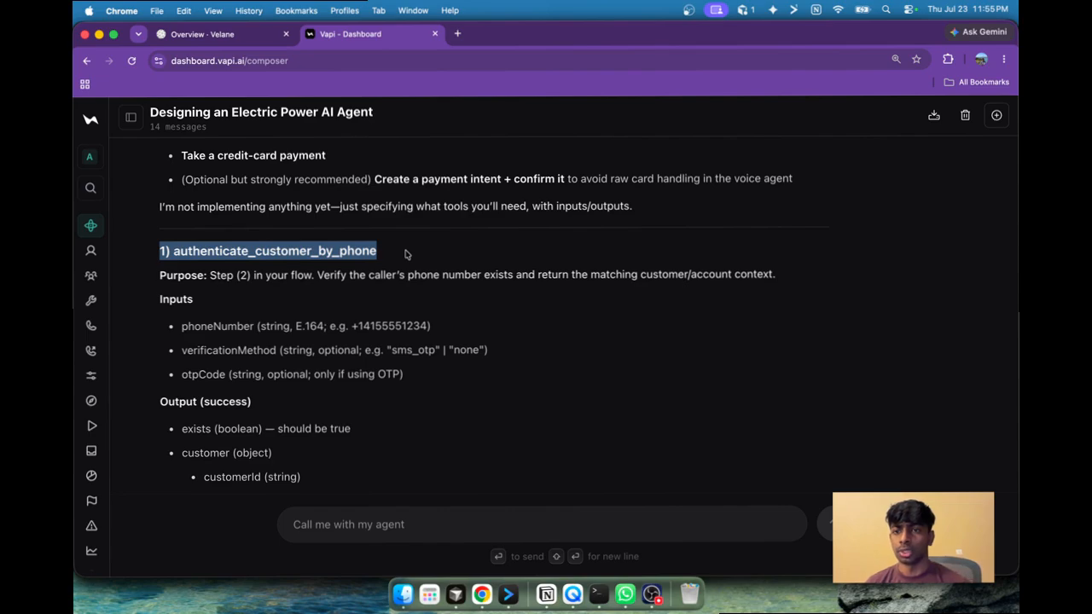
{"action": "scroll", "coordinate": [406, 254], "scroll_direction": "down", "scroll_amount": 2}
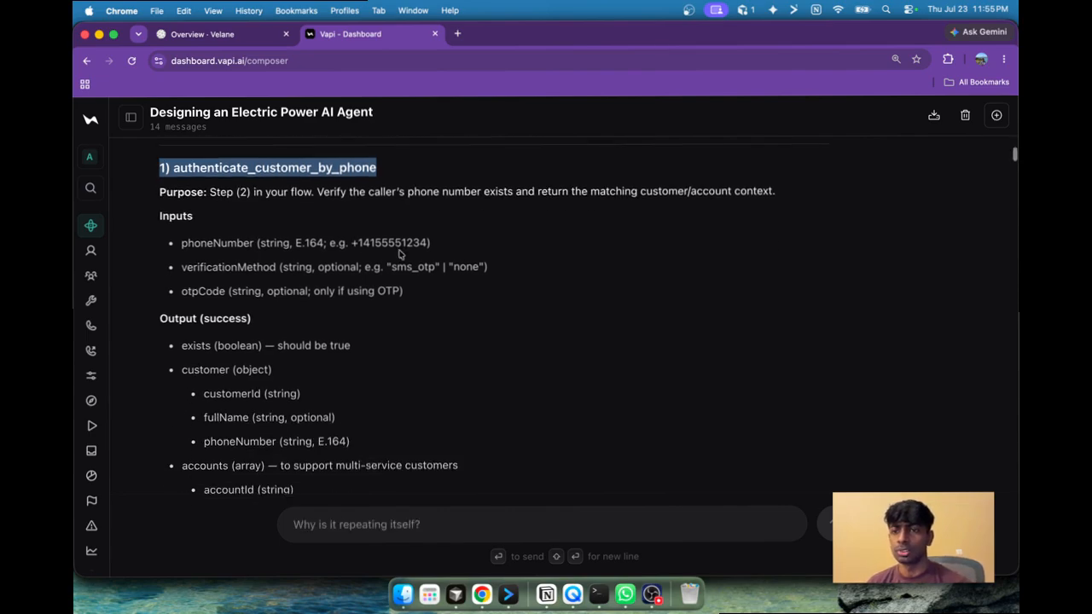
{"action": "scroll", "coordinate": [215, 319], "scroll_direction": "down", "scroll_amount": 5}
{"action": "scroll", "coordinate": [215, 319], "scroll_direction": "down", "scroll_amount": 10}
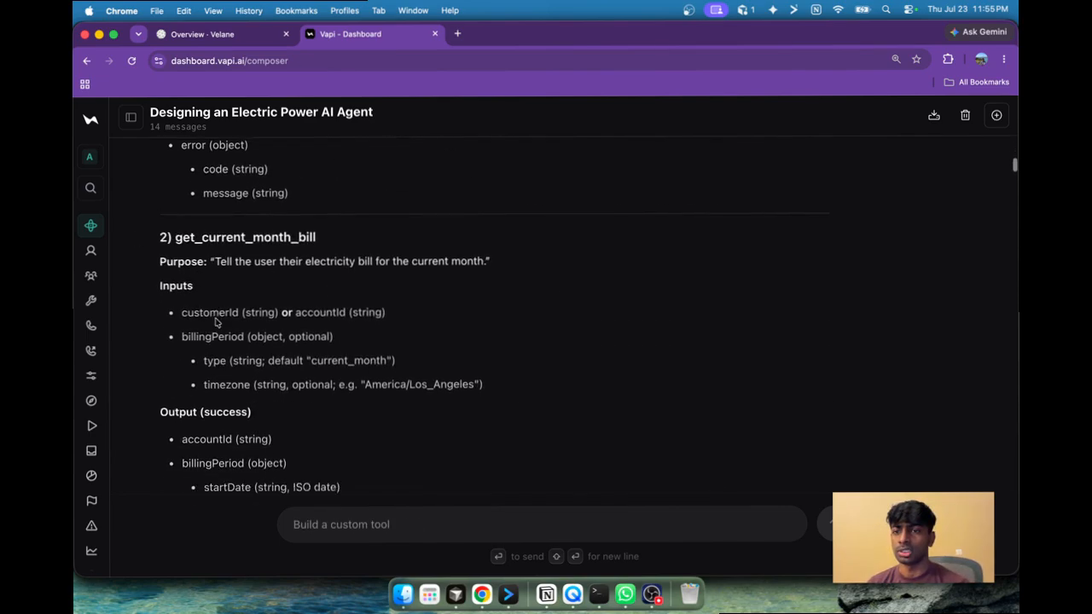
{"action": "scroll", "coordinate": [215, 319], "scroll_direction": "down", "scroll_amount": 15}
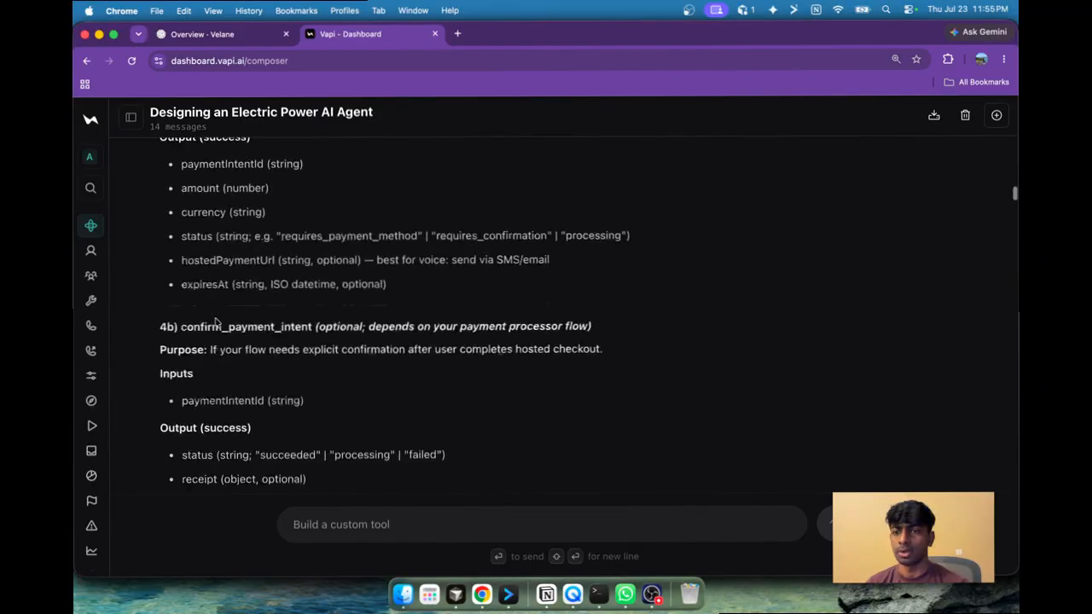
{"action": "scroll", "coordinate": [215, 319], "scroll_direction": "up", "scroll_amount": 8}
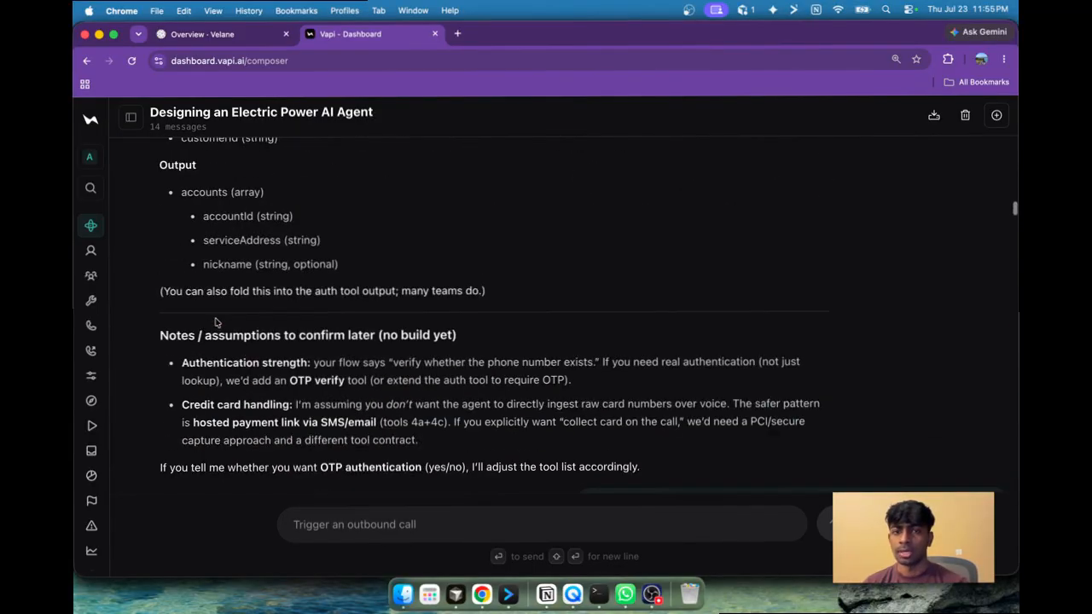
{"action": "scroll", "coordinate": [237, 191], "scroll_direction": "up", "scroll_amount": 8}
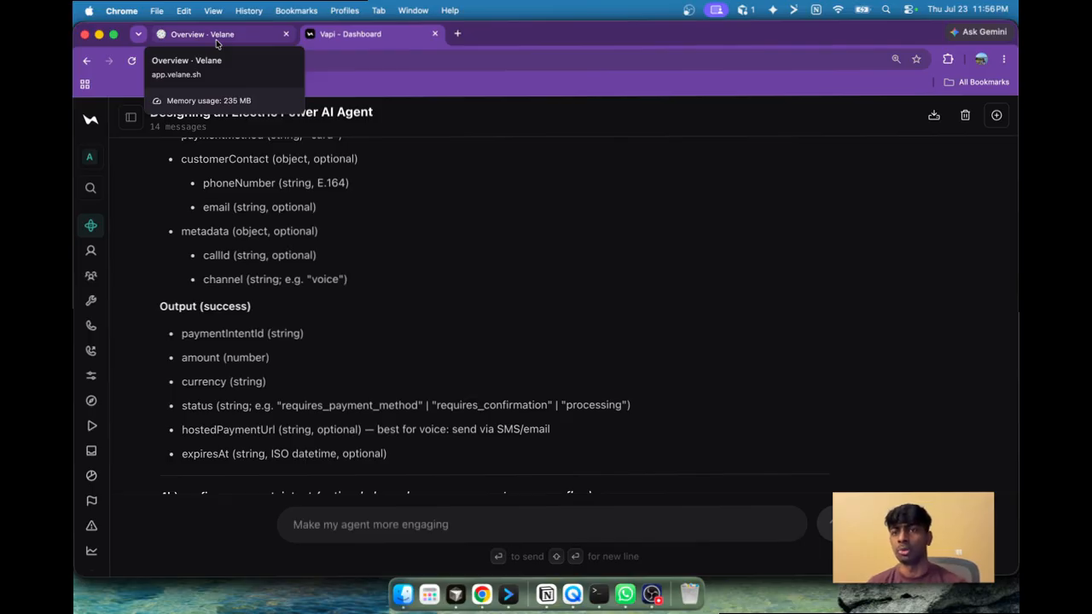
- Switch to the Velane dashboard overview and read the note about using Velane inside a coding agent
{"action": "left_click", "coordinate": [217, 40]}
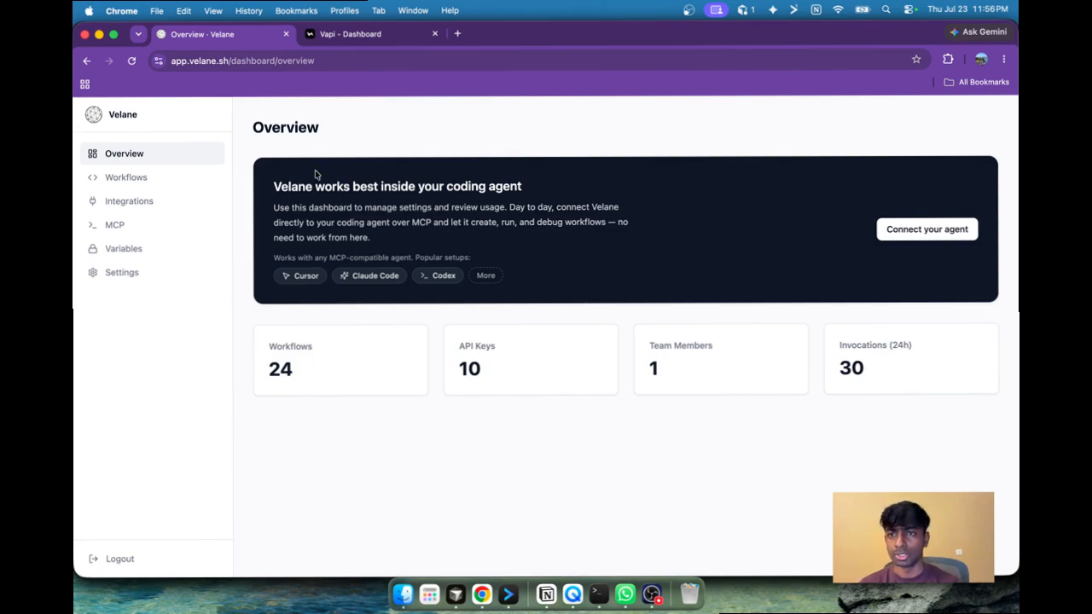
{"action": "left_click_drag", "start_coordinate": [242, 128], "coordinate": [490, 242]}
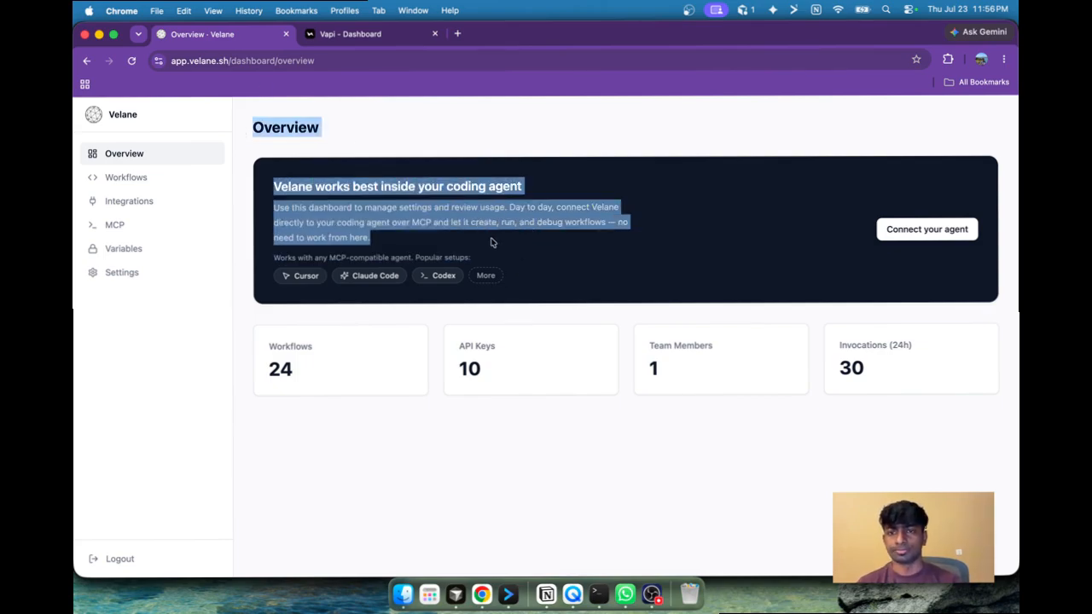
{"action": "left_click", "coordinate": [256, 190]}
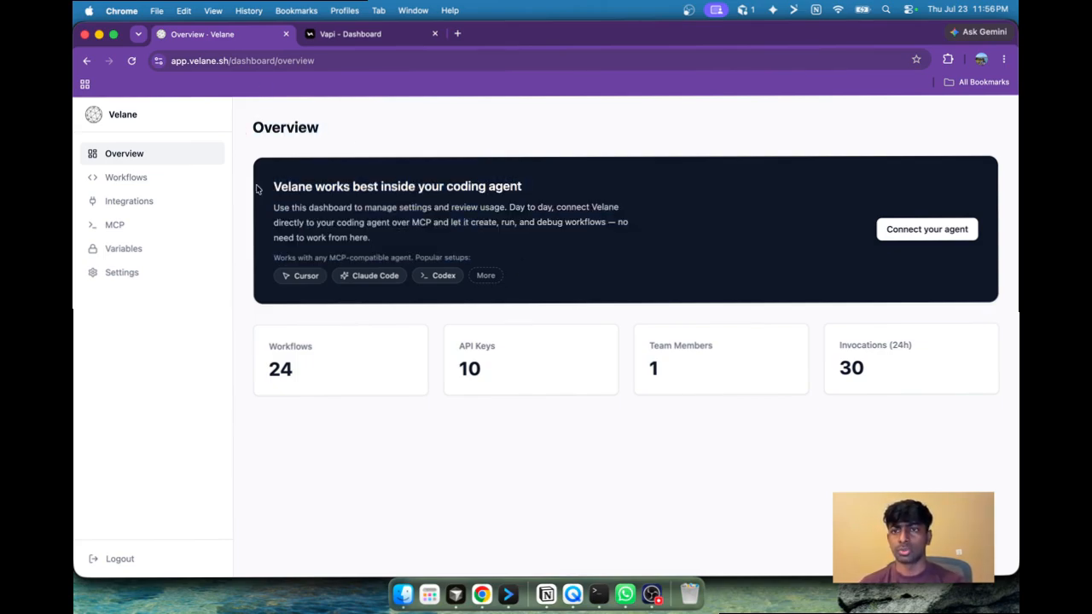
{"action": "left_click_drag", "start_coordinate": [267, 185], "coordinate": [551, 189]}
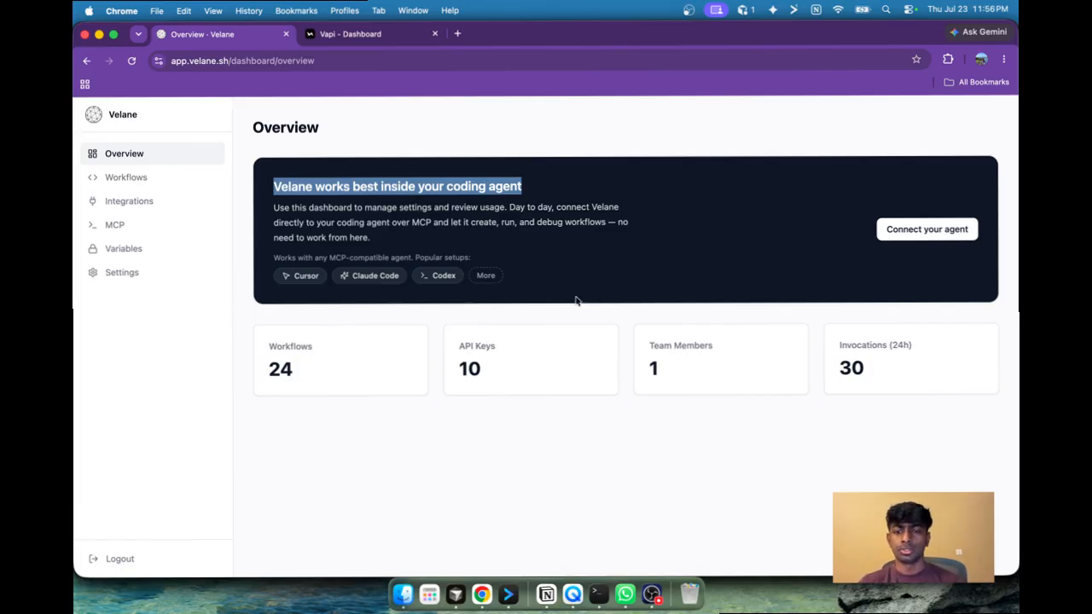
- Switch to Cursor, open the Voice Agent Utility Tools conversation with the sidebar hidden, and go to its first prompt
{"action": "left_click", "coordinate": [456, 597]}
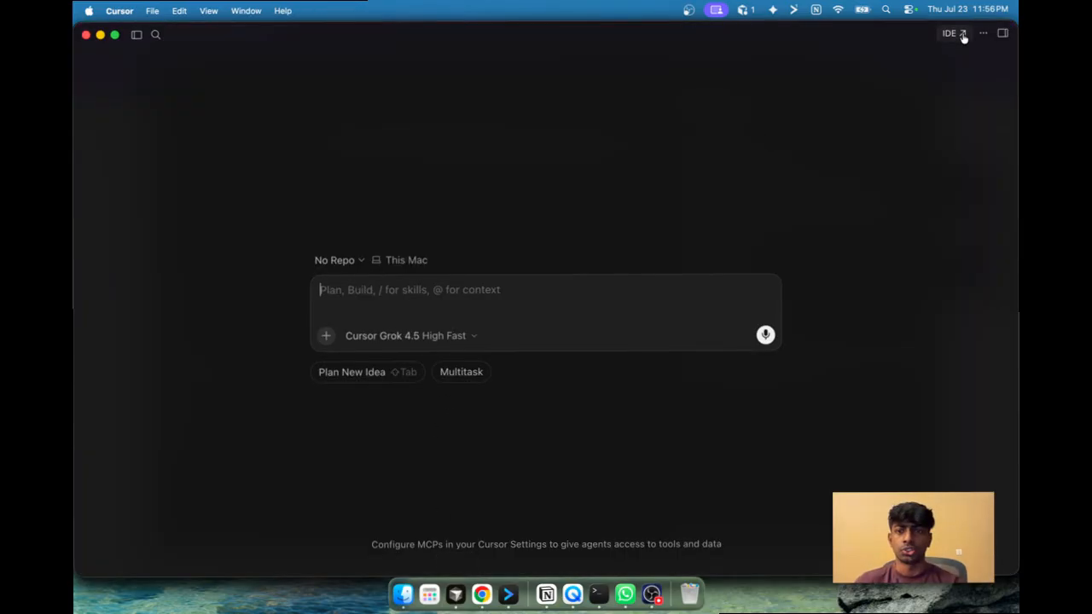
{"action": "left_click", "coordinate": [136, 40]}
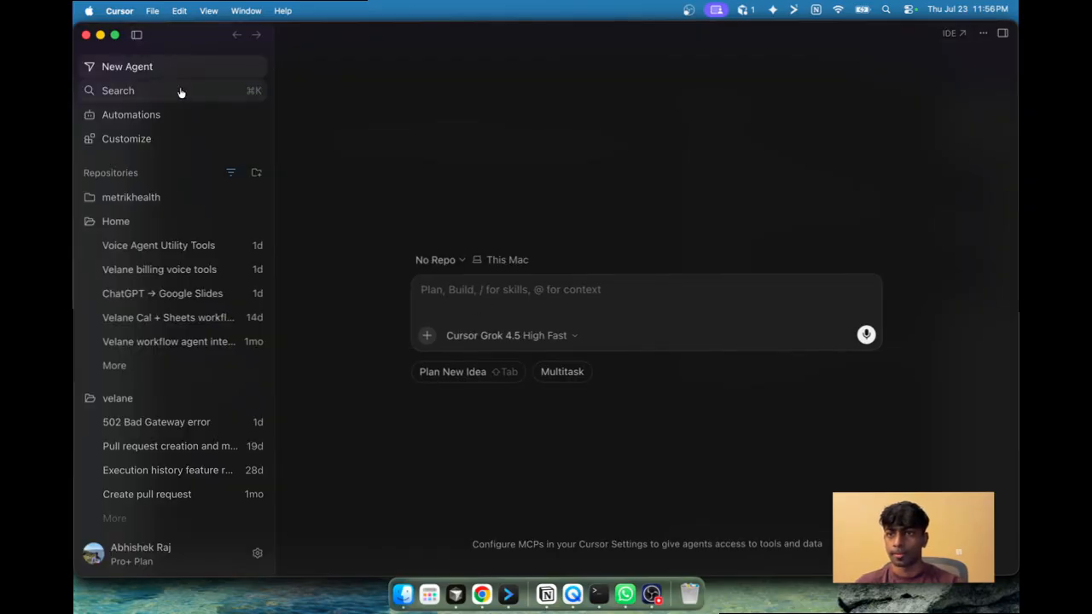
{"action": "left_click", "coordinate": [139, 246]}
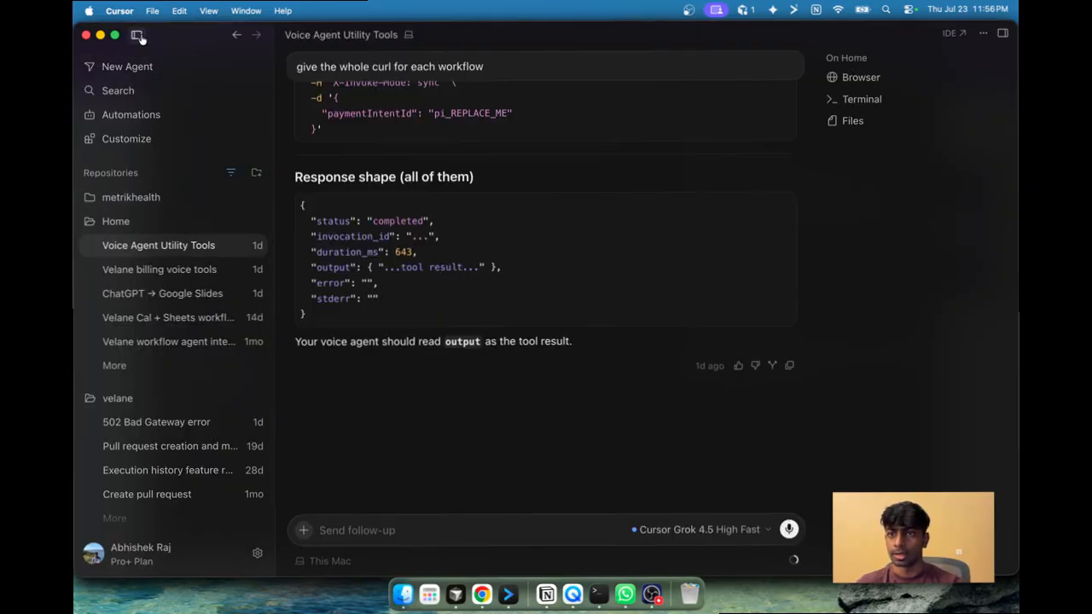
{"action": "left_click", "coordinate": [136, 35]}
{"action": "scroll", "coordinate": [496, 261], "scroll_direction": "up", "scroll_amount": 15}
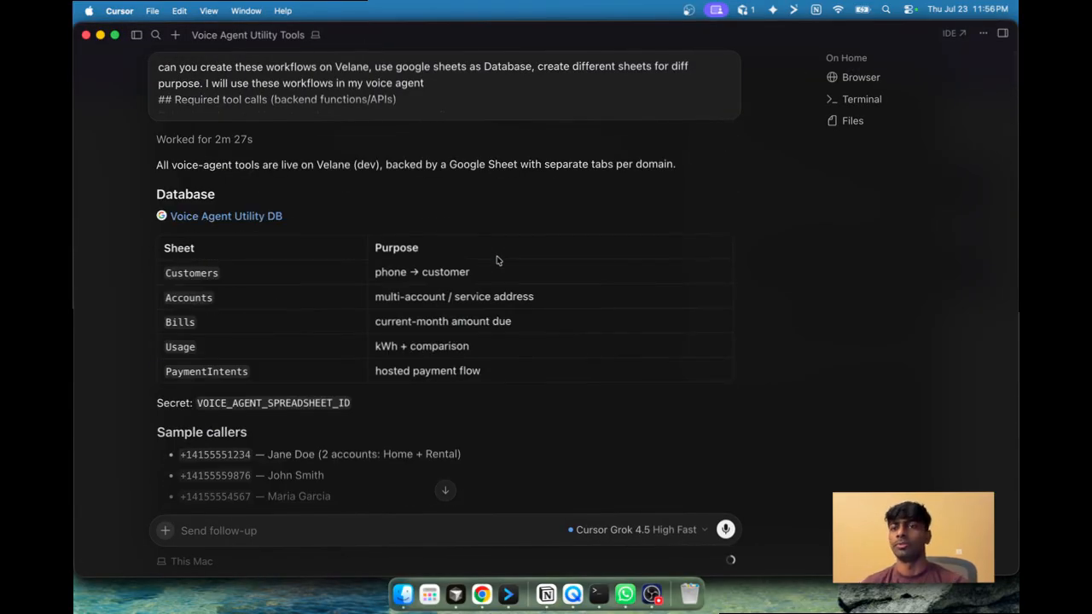
- Expand the first prompt and review its request for Velane workflows using Google Sheets as database, including the pasted tool specifications
{"action": "left_click", "coordinate": [346, 93]}
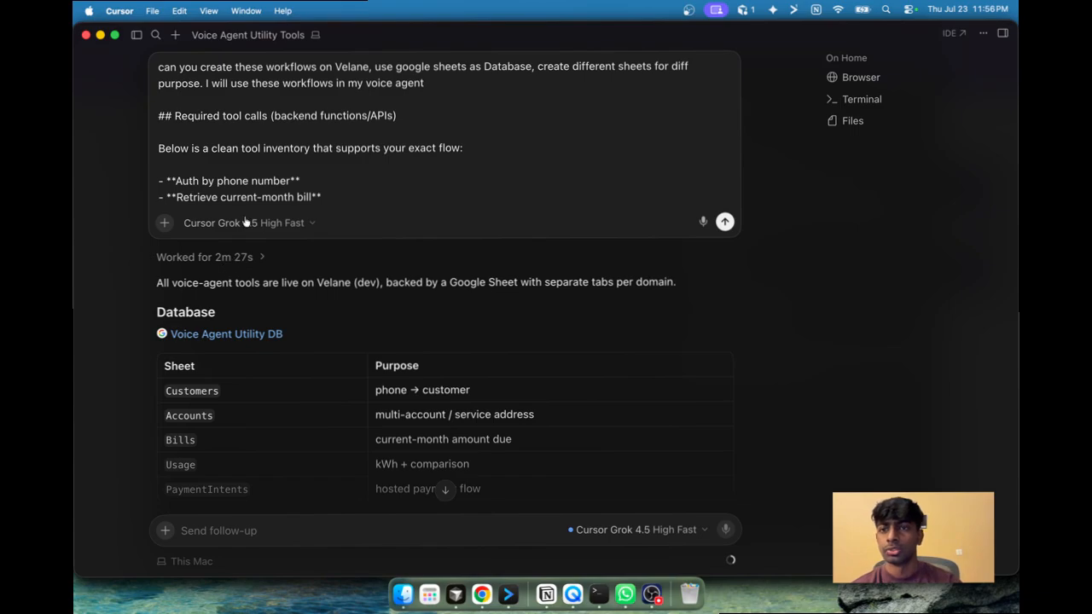
{"action": "left_click_drag", "start_coordinate": [430, 84], "coordinate": [150, 72]}
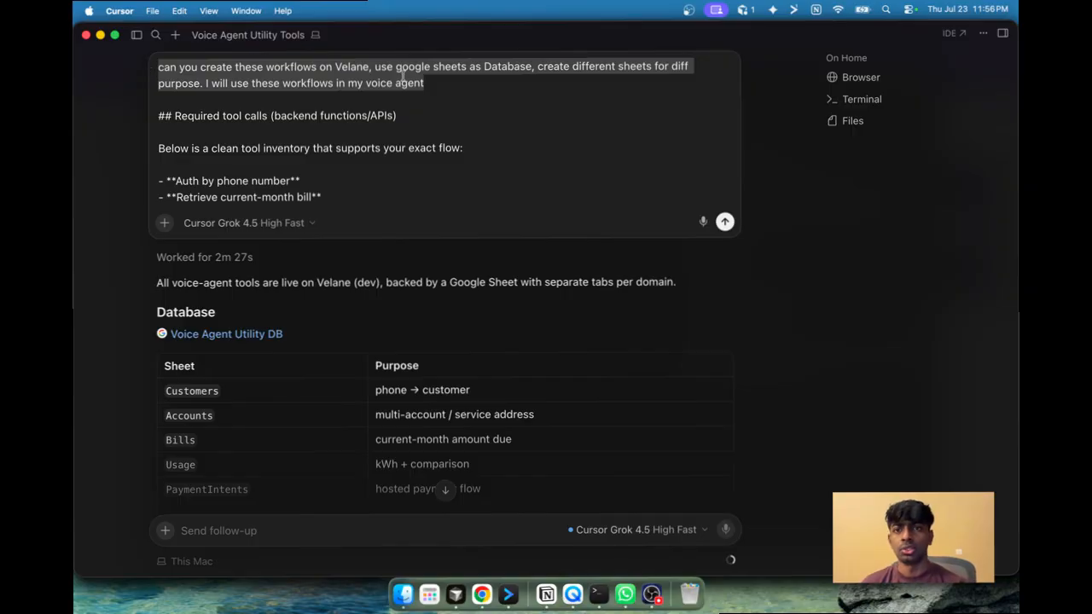
{"action": "left_click_drag", "start_coordinate": [428, 78], "coordinate": [385, 71]}
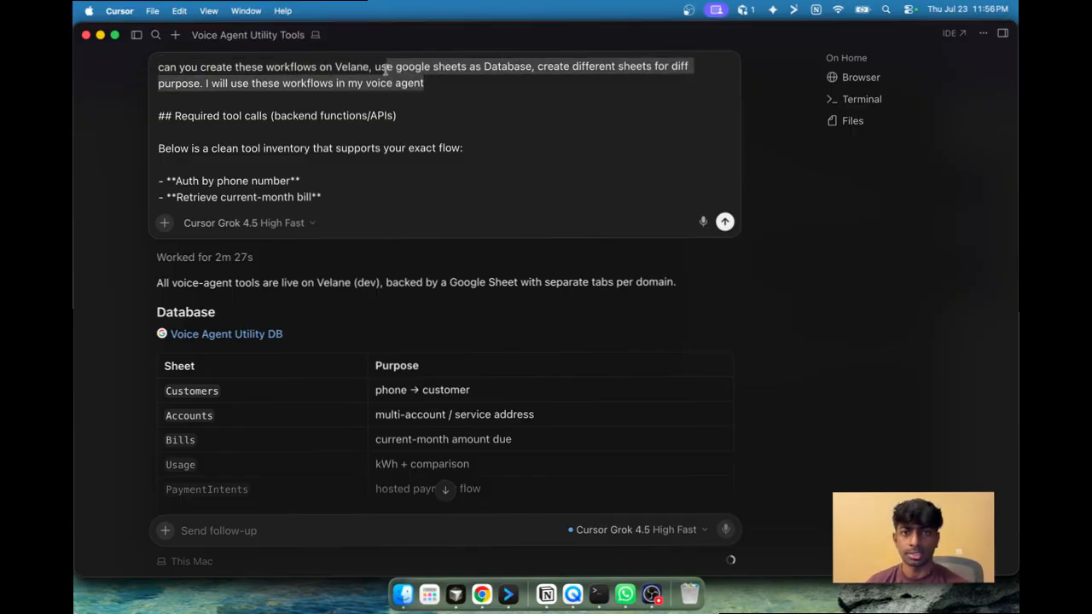
{"action": "left_click_drag", "start_coordinate": [537, 66], "coordinate": [480, 77]}
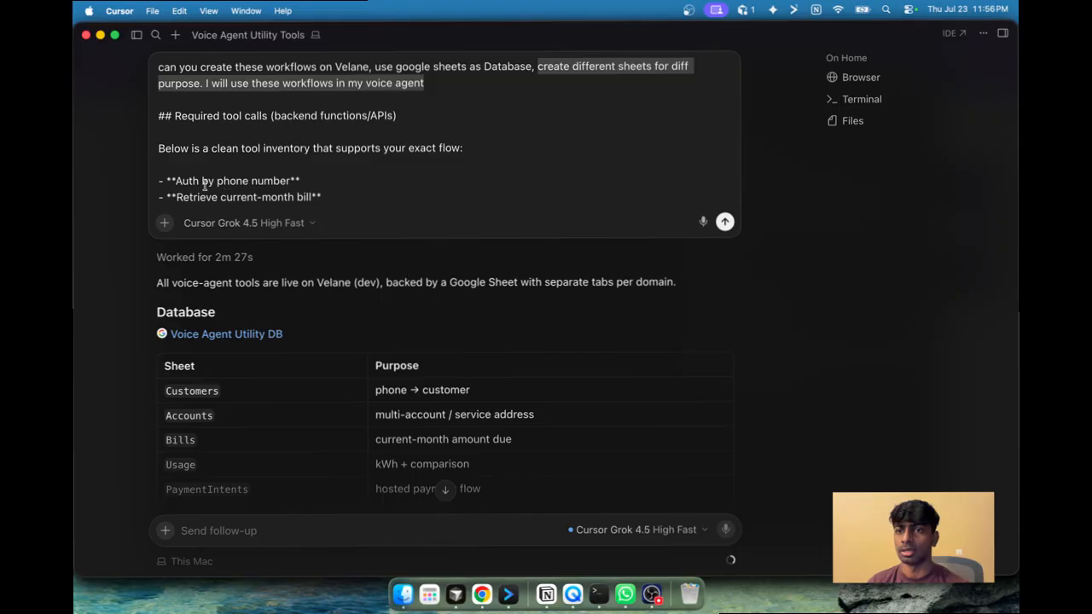
{"action": "left_click_drag", "start_coordinate": [158, 115], "coordinate": [296, 168]}
{"action": "left_click", "coordinate": [296, 168]}
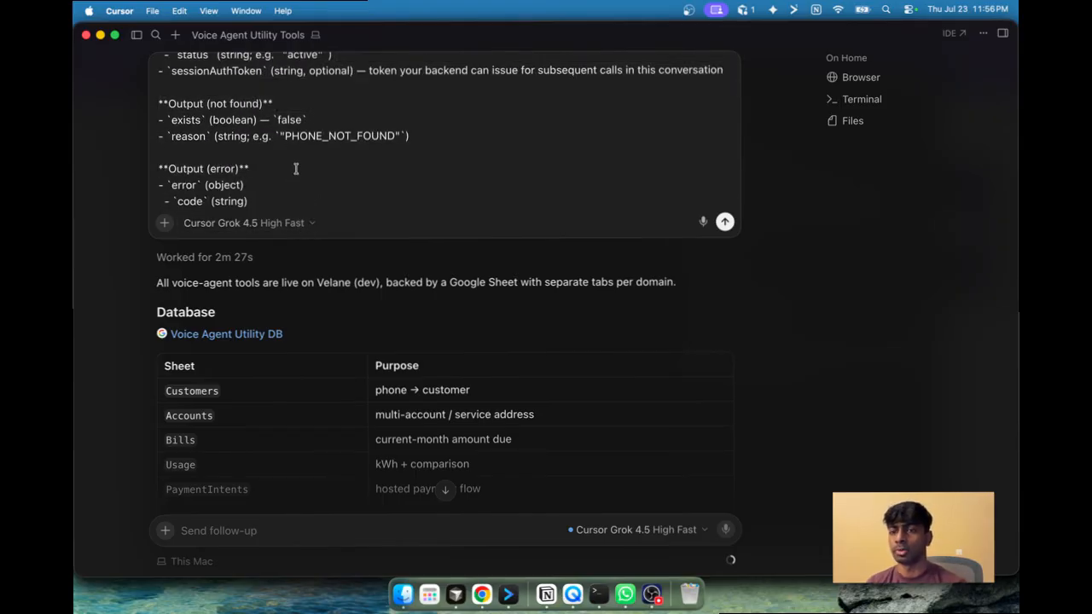
{"action": "scroll", "coordinate": [296, 168], "scroll_direction": "down", "scroll_amount": 2}
- Expand the agent's work log and its first group of explored tools, and examine the providers in the Velane connections output
{"action": "left_click", "coordinate": [225, 259]}
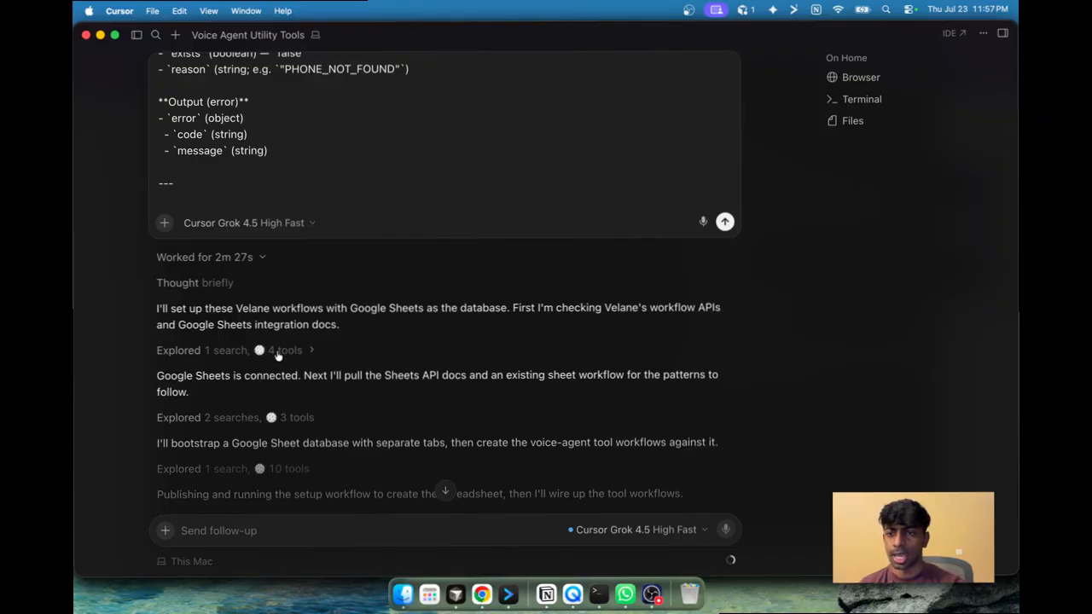
{"action": "left_click", "coordinate": [278, 352]}
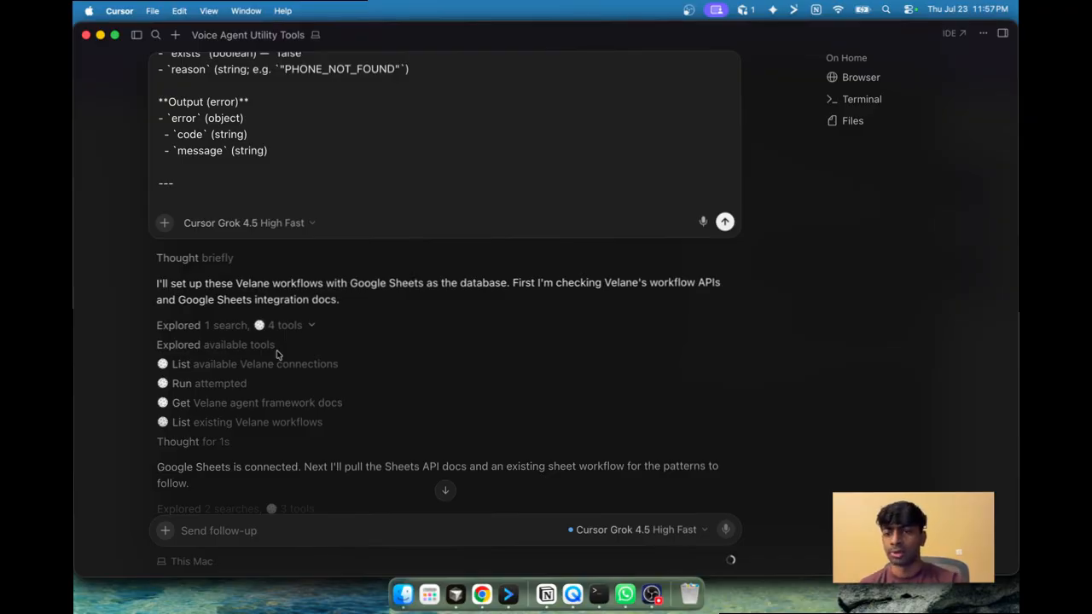
{"action": "scroll", "coordinate": [276, 353], "scroll_direction": "down", "scroll_amount": 1}
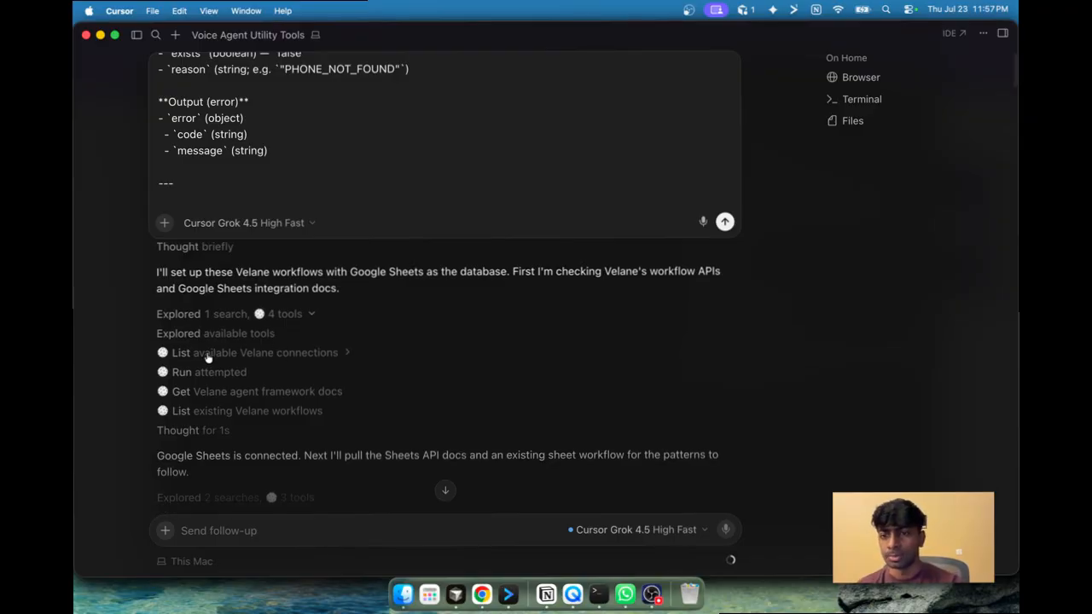
{"action": "left_click", "coordinate": [281, 352]}
{"action": "scroll", "coordinate": [277, 357], "scroll_direction": "down", "scroll_amount": 1}
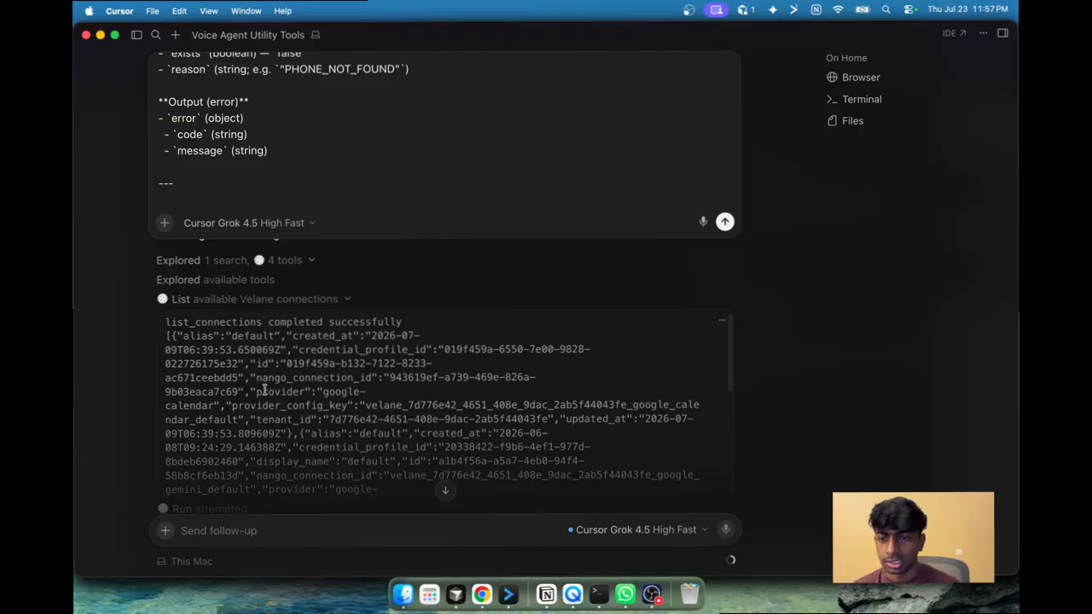
{"action": "scroll", "coordinate": [278, 398], "scroll_direction": "down", "scroll_amount": 2}
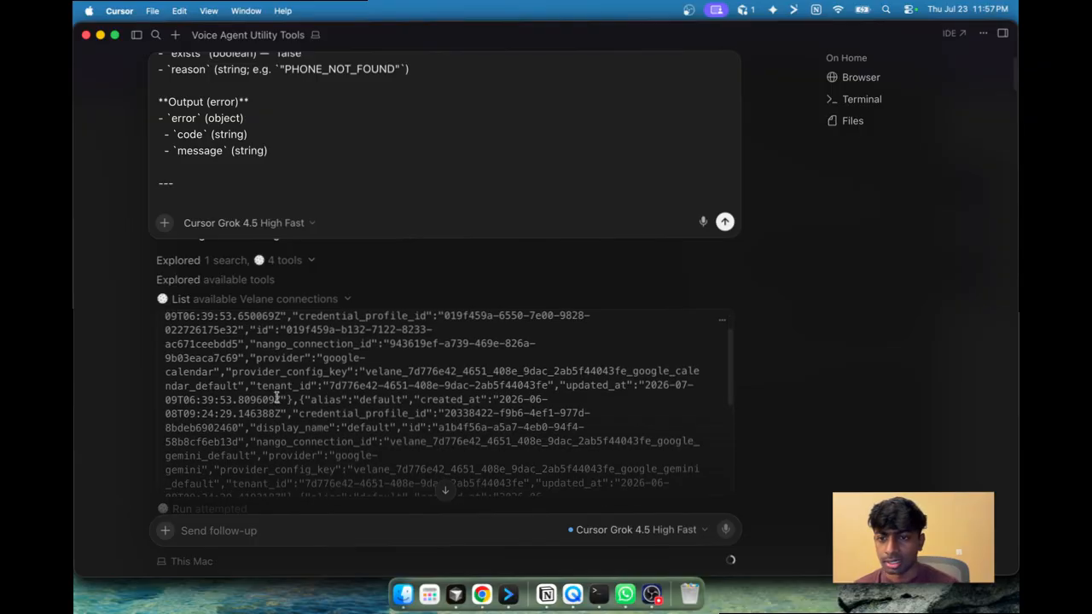
{"action": "double_click", "coordinate": [189, 374]}
{"action": "scroll", "coordinate": [189, 369], "scroll_direction": "down", "scroll_amount": 1}
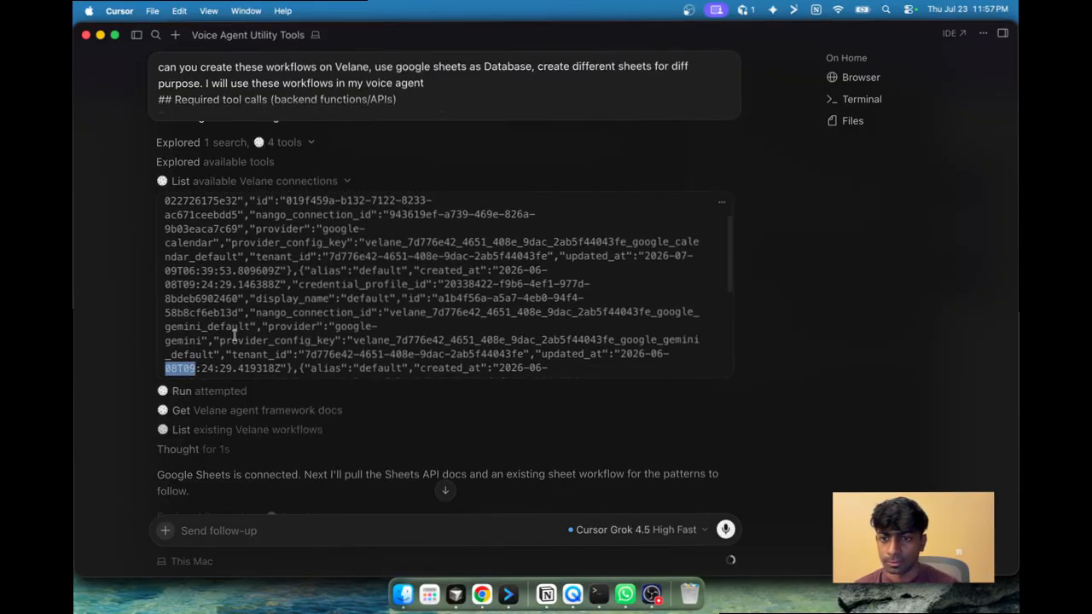
{"action": "scroll", "coordinate": [236, 334], "scroll_direction": "down", "scroll_amount": 1}
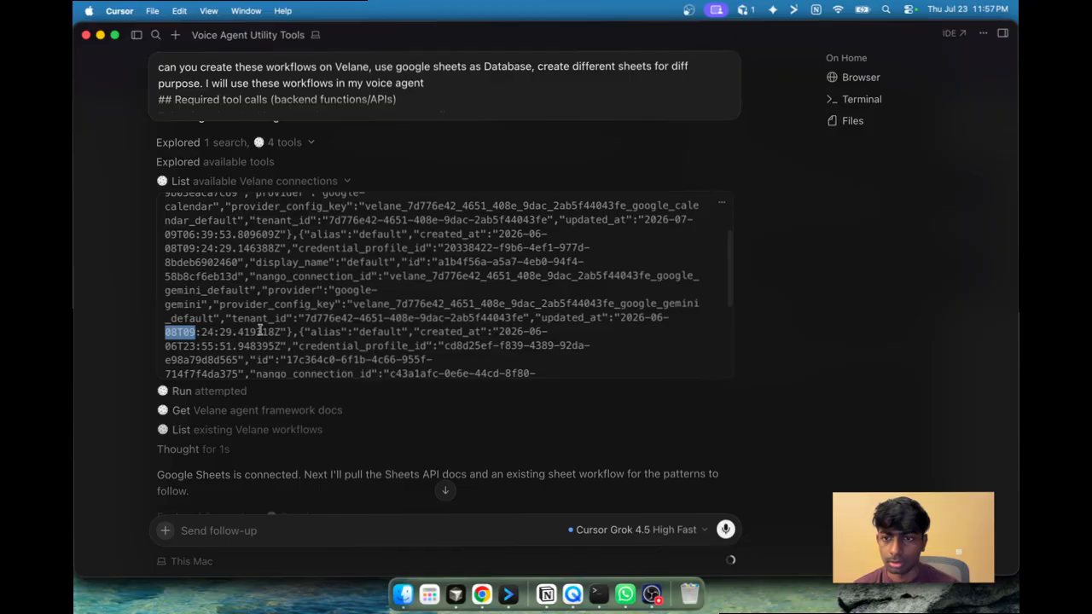
{"action": "scroll", "coordinate": [261, 329], "scroll_direction": "down", "scroll_amount": 1}
{"action": "scroll", "coordinate": [252, 342], "scroll_direction": "down", "scroll_amount": 1}
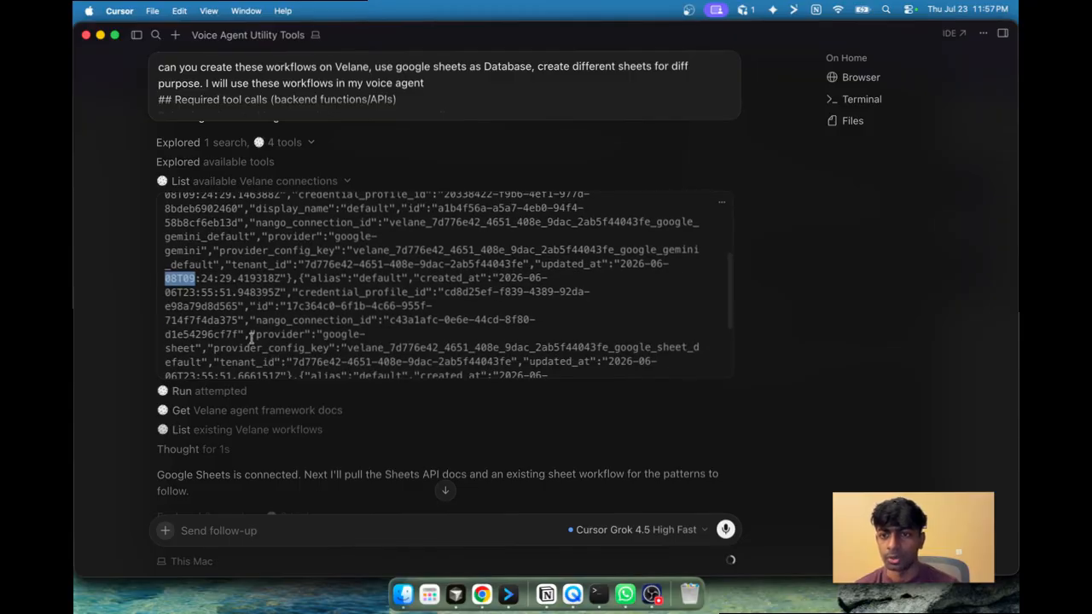
- Locate the Google Sheet provider in the Velane connections output, then collapse that output
{"action": "scroll", "coordinate": [250, 338], "scroll_direction": "down", "scroll_amount": 1}
{"action": "double_click", "coordinate": [184, 329]}
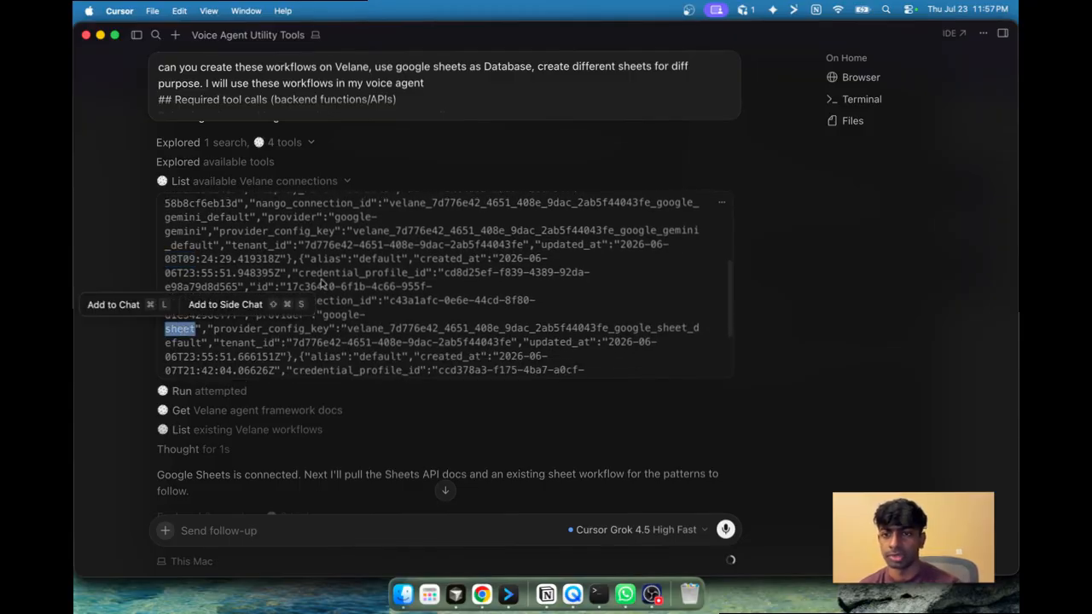
{"action": "scroll", "coordinate": [304, 245], "scroll_direction": "up", "scroll_amount": 6}
{"action": "left_click", "coordinate": [301, 180]}
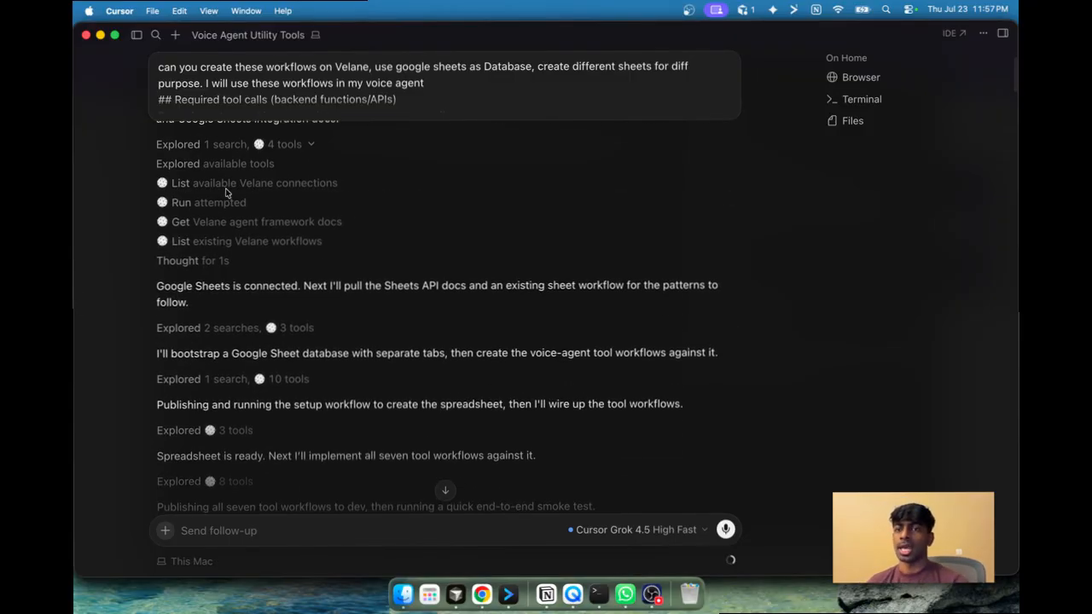
- Check the output of the Velane agent framework docs call and collapse it again
{"action": "scroll", "coordinate": [229, 196], "scroll_direction": "up", "scroll_amount": 1}
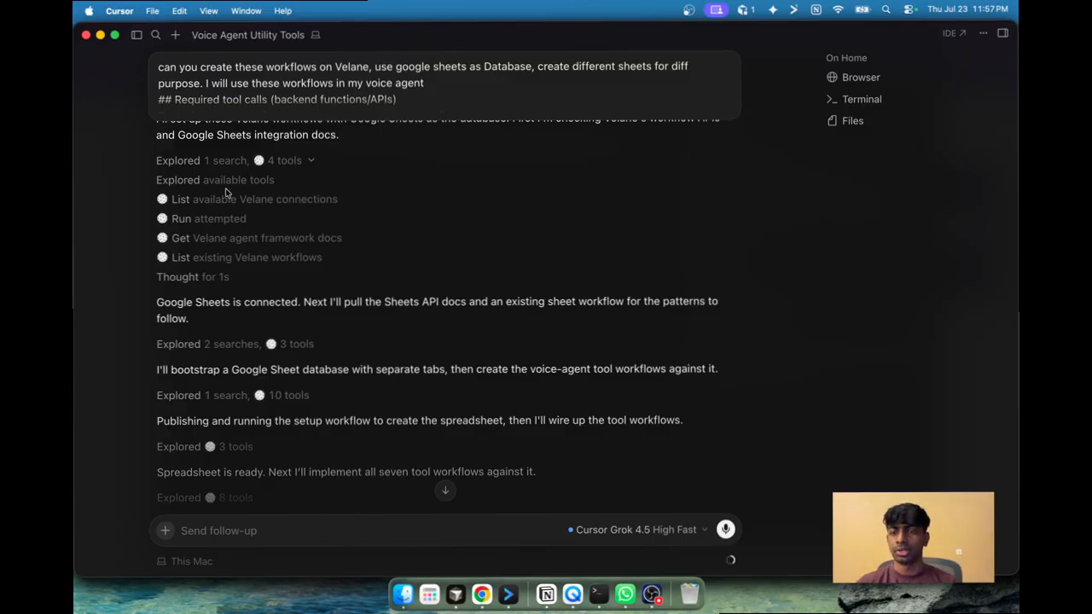
{"action": "left_click", "coordinate": [204, 243]}
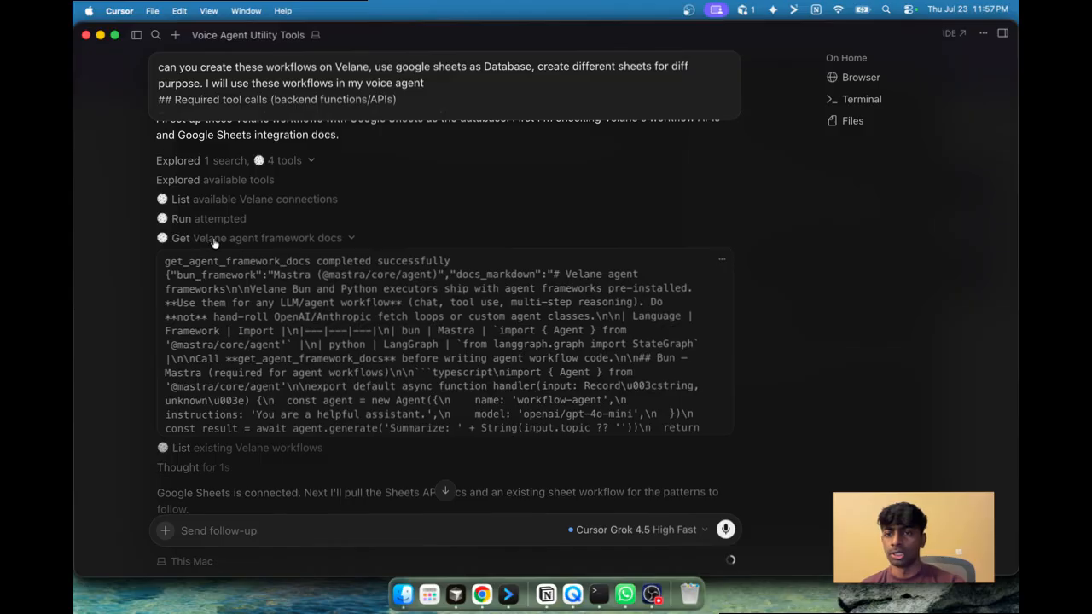
{"action": "left_click", "coordinate": [214, 244]}
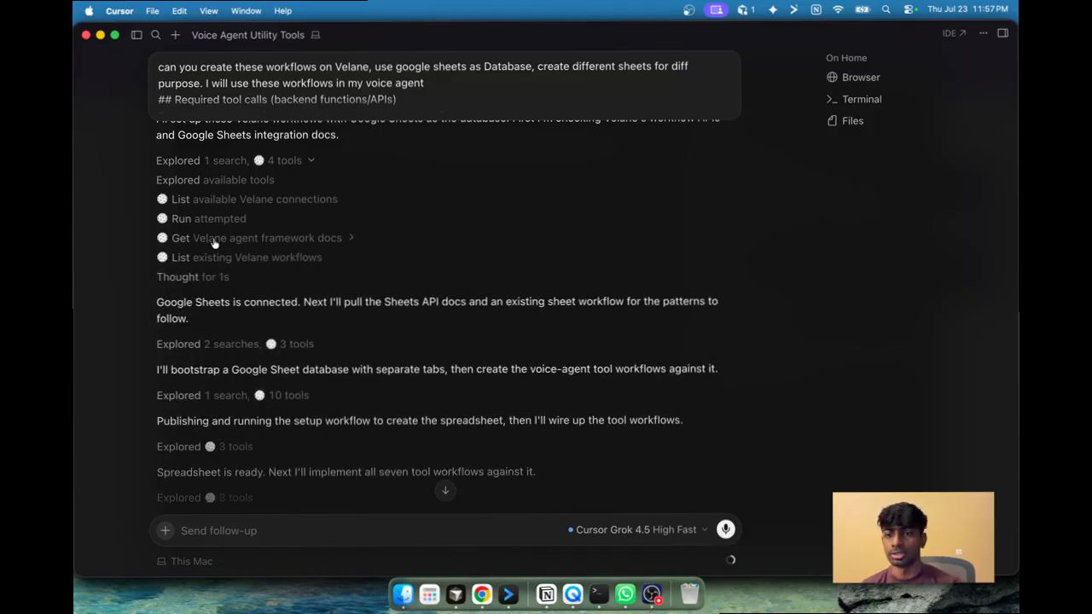
- Read the agent's progress messages on the Google Sheets connection and on setting up the spreadsheet database
{"action": "scroll", "coordinate": [234, 378], "scroll_direction": "down", "scroll_amount": 1}
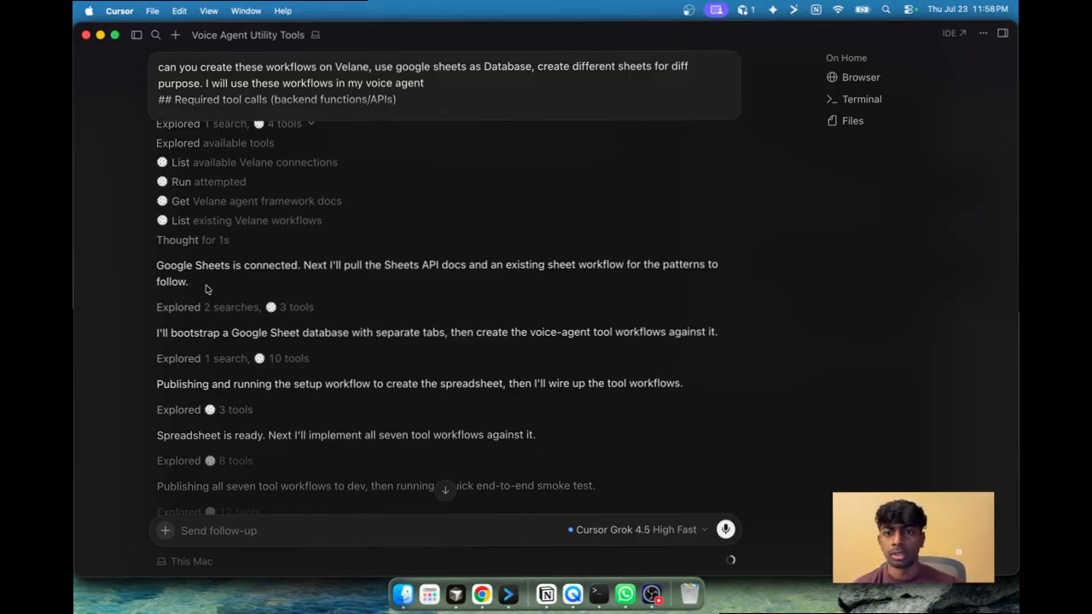
{"action": "left_click_drag", "start_coordinate": [209, 289], "coordinate": [155, 270]}
{"action": "scroll", "coordinate": [171, 256], "scroll_direction": "down", "scroll_amount": 2}
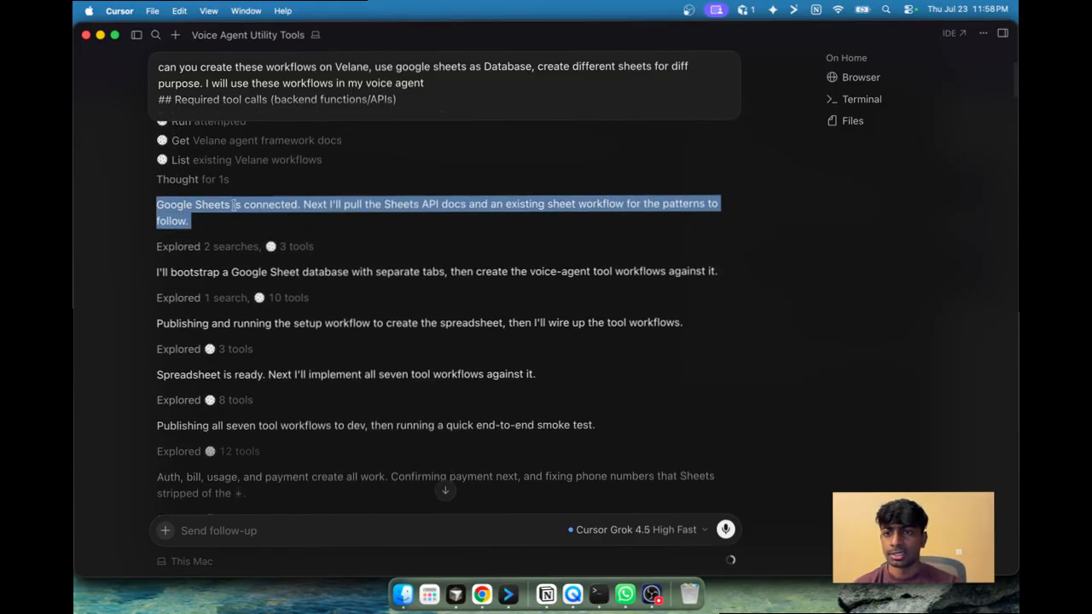
{"action": "scroll", "coordinate": [224, 222], "scroll_direction": "down", "scroll_amount": 3}
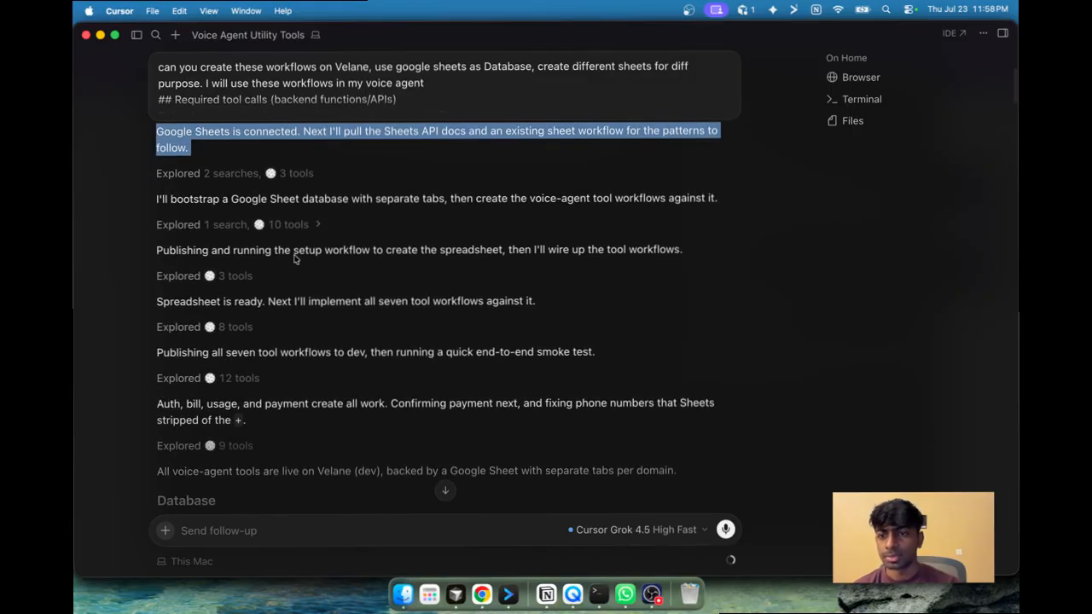
{"action": "scroll", "coordinate": [238, 383], "scroll_direction": "down", "scroll_amount": 1}
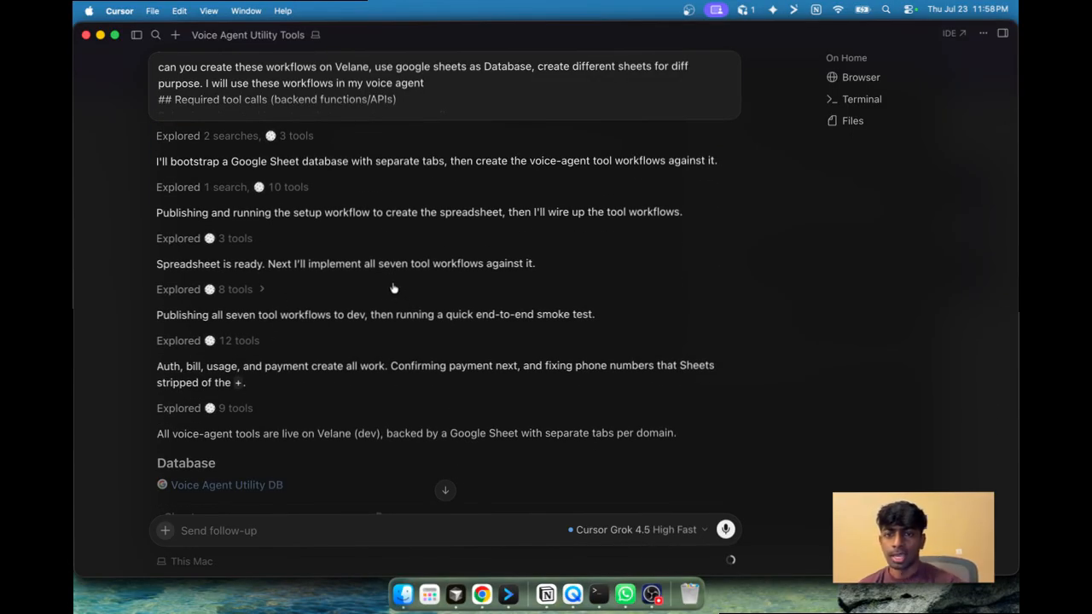
- Read the agent's messages on implementing the tool workflows, publishing them to dev, smoke testing and fixing phone numbers
{"action": "left_click_drag", "start_coordinate": [291, 266], "coordinate": [548, 270]}
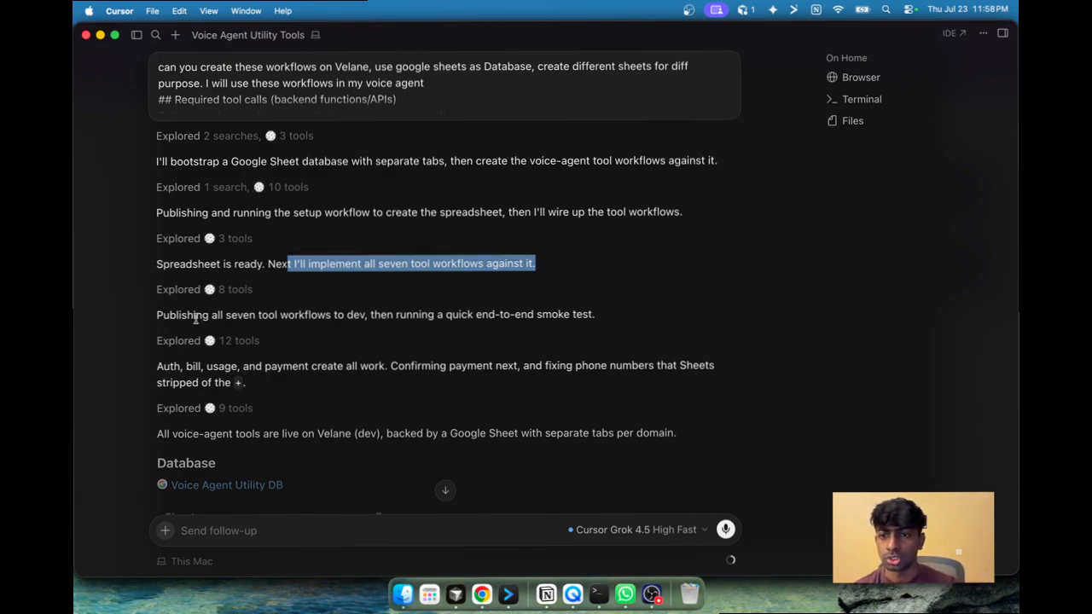
{"action": "left_click_drag", "start_coordinate": [161, 315], "coordinate": [367, 316]}
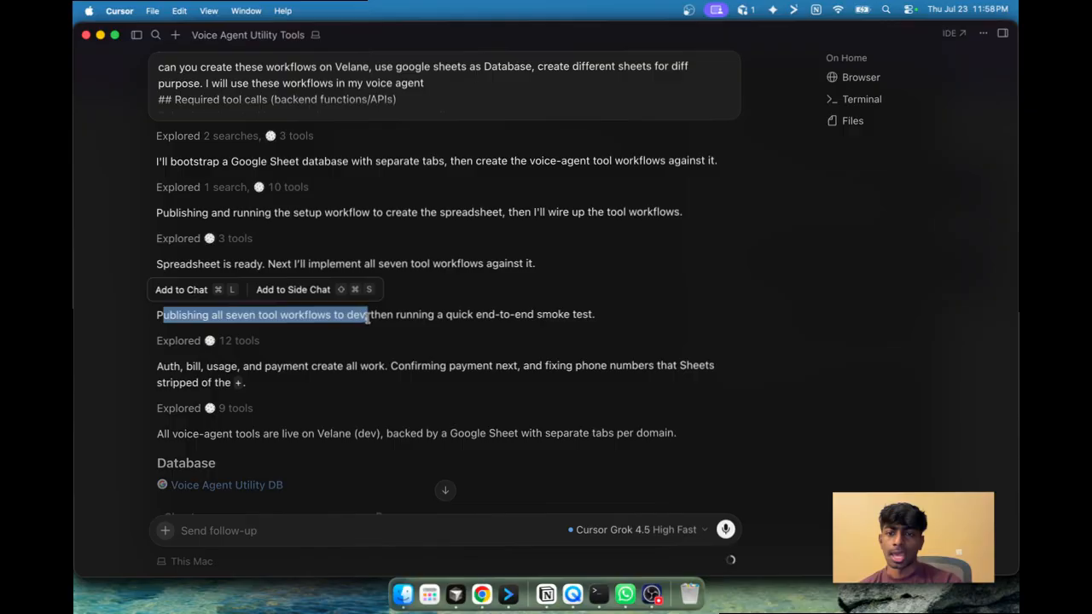
{"action": "left_click", "coordinate": [368, 316]}
{"action": "left_click_drag", "start_coordinate": [374, 314], "coordinate": [587, 316]}
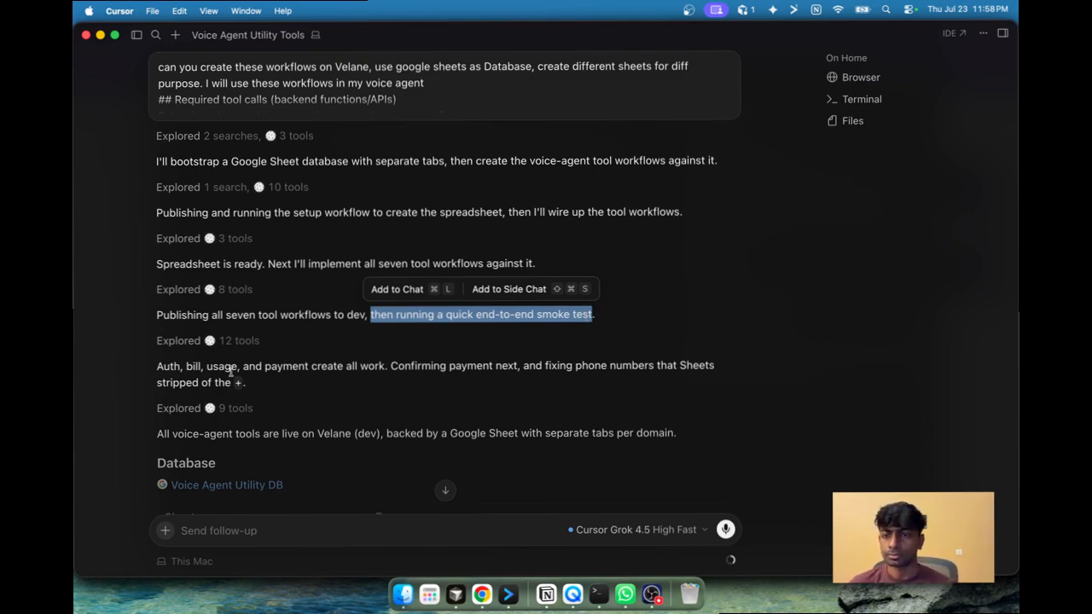
{"action": "left_click", "coordinate": [157, 366]}
{"action": "left_click_drag", "start_coordinate": [157, 366], "coordinate": [245, 384]}
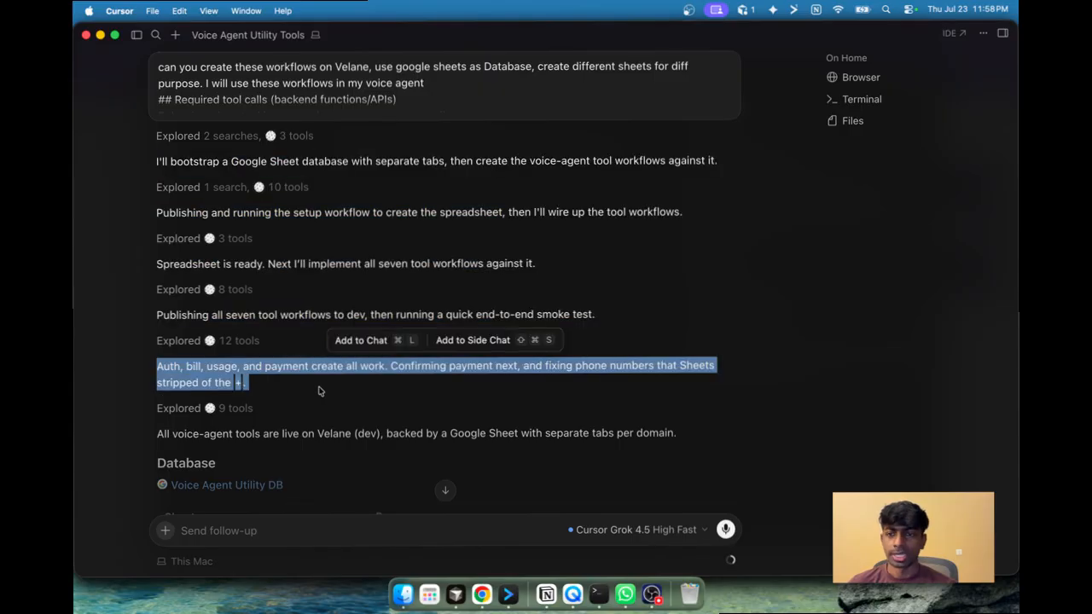
- Review the Database table of sheets and the table of workflows published to dev in the agent's summary
{"action": "scroll", "coordinate": [245, 383], "scroll_direction": "down", "scroll_amount": 5}
{"action": "left_click_drag", "start_coordinate": [157, 246], "coordinate": [251, 277]}
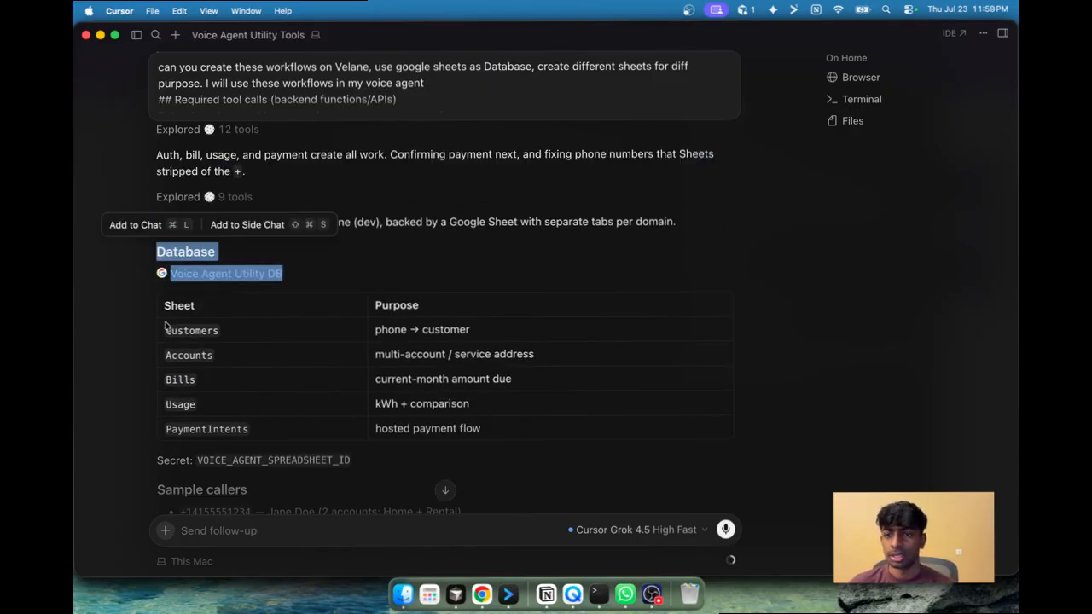
{"action": "left_click_drag", "start_coordinate": [166, 324], "coordinate": [476, 428]}
{"action": "scroll", "coordinate": [297, 175], "scroll_direction": "down", "scroll_amount": 8}
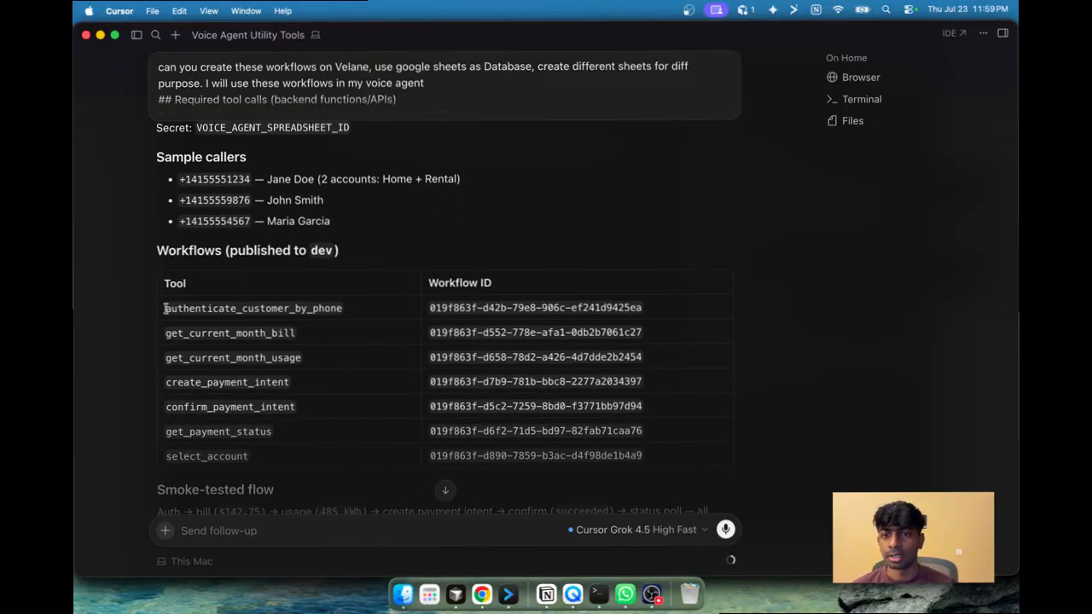
{"action": "left_click_drag", "start_coordinate": [165, 308], "coordinate": [140, 282]}
- Go to the reply with the whole curl for each workflow and review the authenticate_customer_by_phone and select_account commands
{"action": "scroll", "coordinate": [631, 473], "scroll_direction": "down", "scroll_amount": 5}
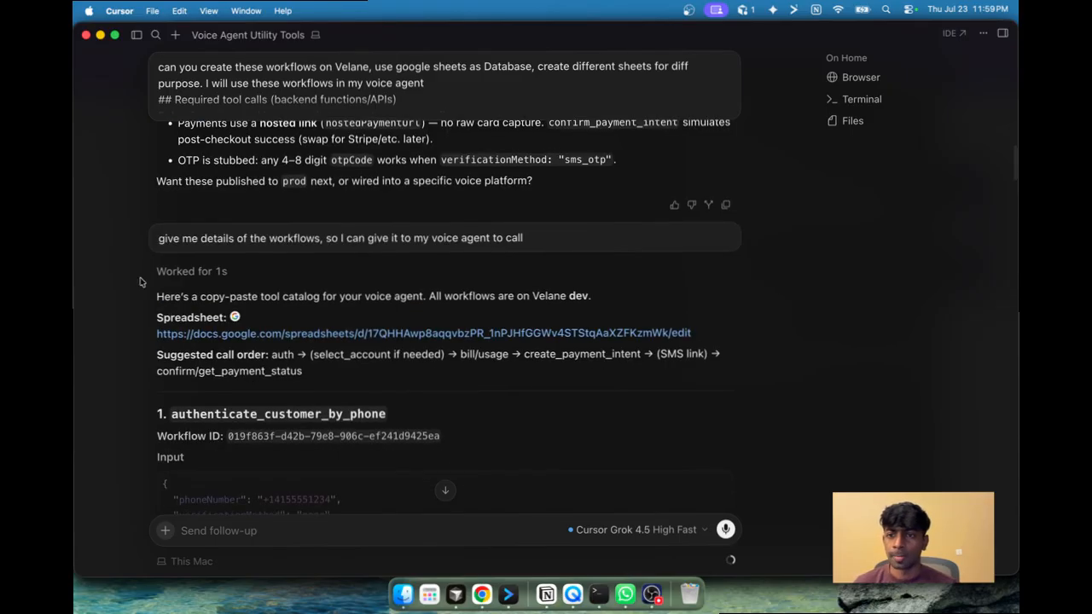
{"action": "scroll", "coordinate": [141, 282], "scroll_direction": "down", "scroll_amount": 20}
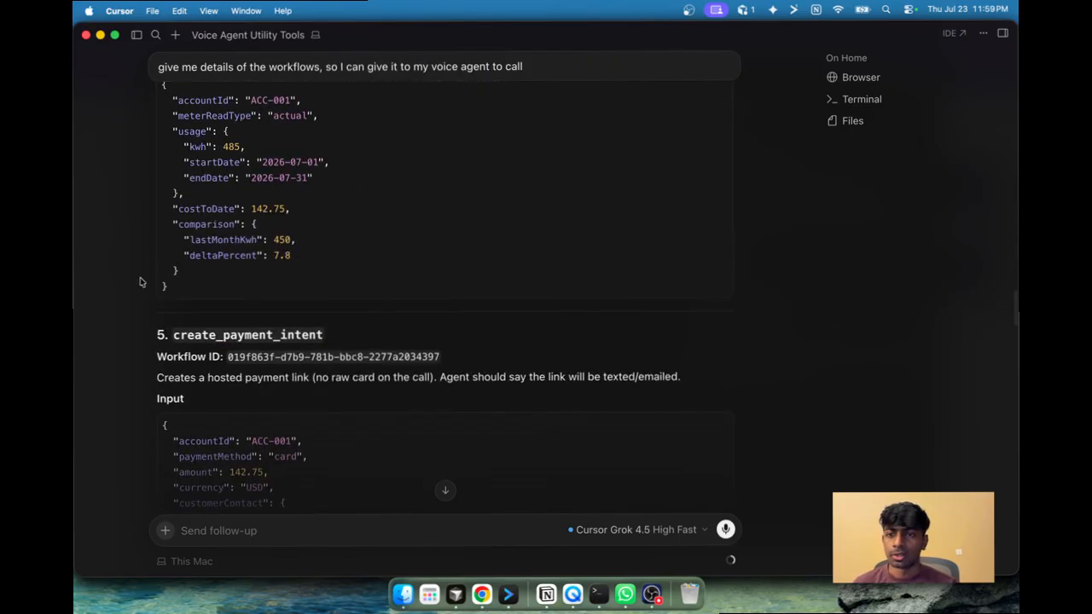
{"action": "scroll", "coordinate": [140, 282], "scroll_direction": "up", "scroll_amount": 10}
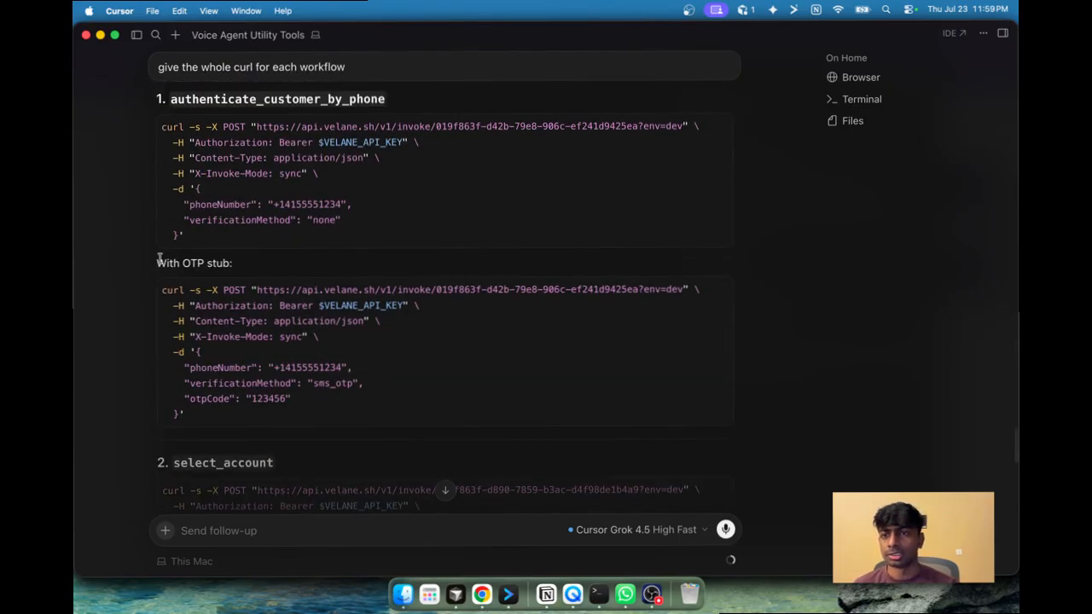
{"action": "left_click", "coordinate": [168, 126]}
{"action": "left_click_drag", "start_coordinate": [176, 137], "coordinate": [224, 259]}
{"action": "scroll", "coordinate": [225, 258], "scroll_direction": "down", "scroll_amount": 5}
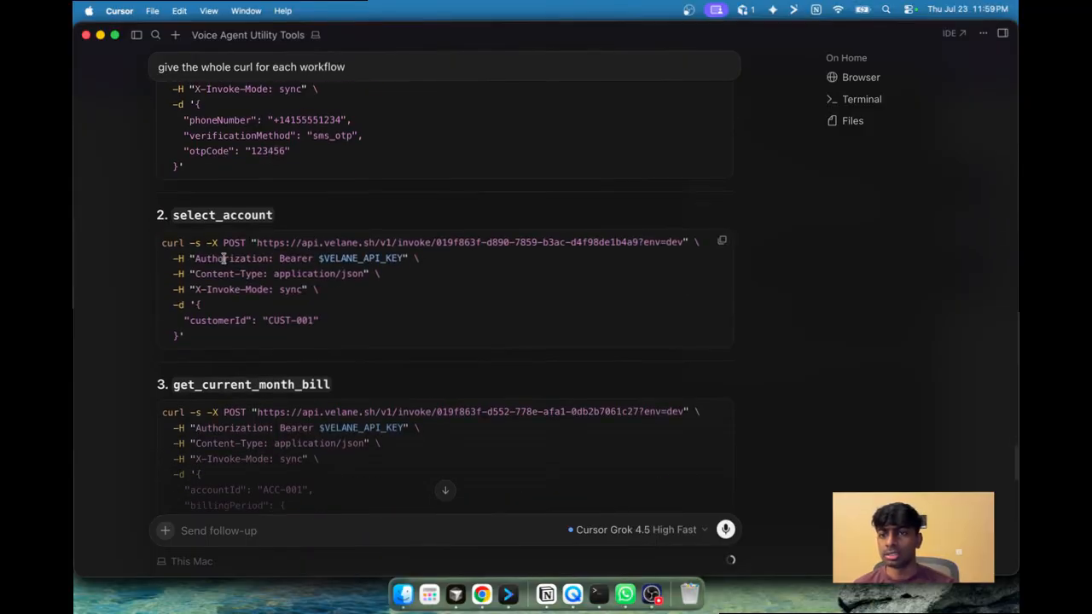
- Switch to the Vapi Composer conversation in Chrome and review the message that supplies the Velane tool details and curl commands
{"action": "key", "text": "ctrl+Up"}
{"action": "left_click", "coordinate": [471, 294]}
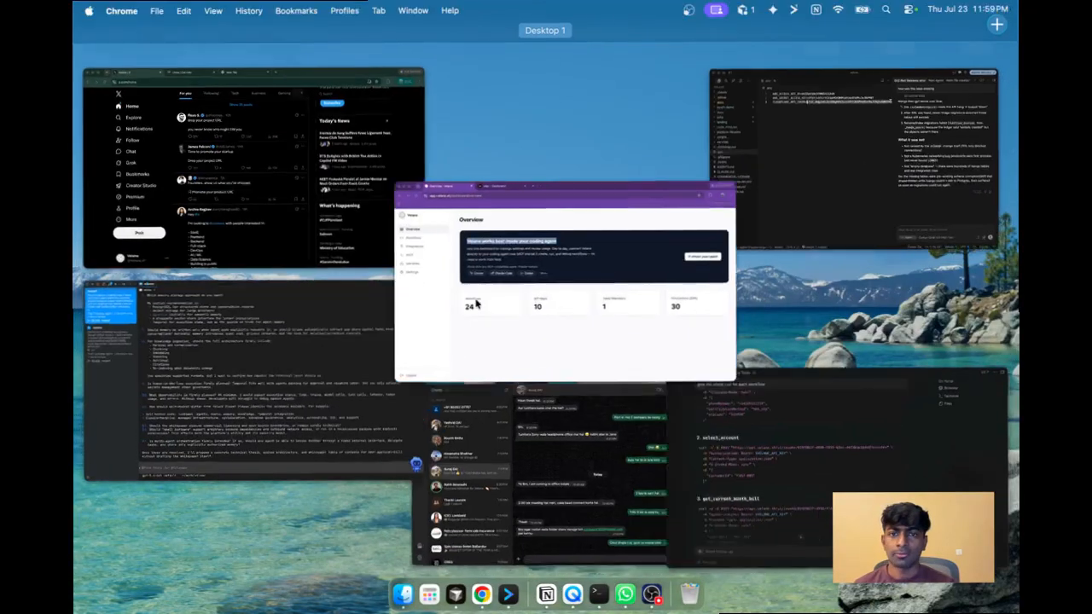
{"action": "left_click", "coordinate": [334, 37]}
{"action": "scroll", "coordinate": [415, 345], "scroll_direction": "down", "scroll_amount": 20}
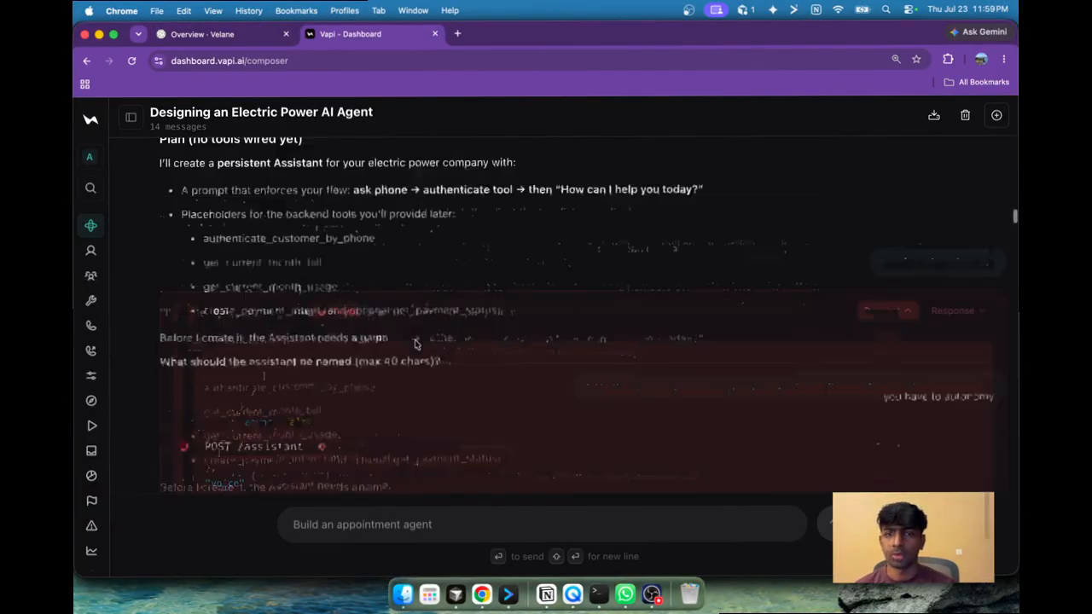
{"action": "scroll", "coordinate": [415, 344], "scroll_direction": "down", "scroll_amount": 5}
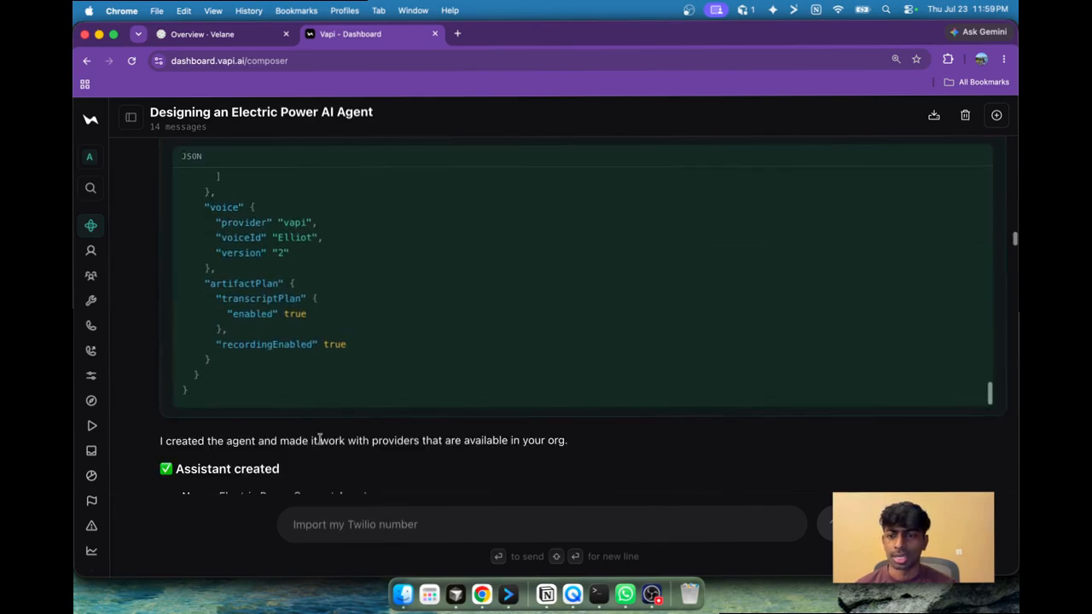
{"action": "scroll", "coordinate": [316, 444], "scroll_direction": "down", "scroll_amount": 10}
{"action": "scroll", "coordinate": [316, 446], "scroll_direction": "down", "scroll_amount": 1}
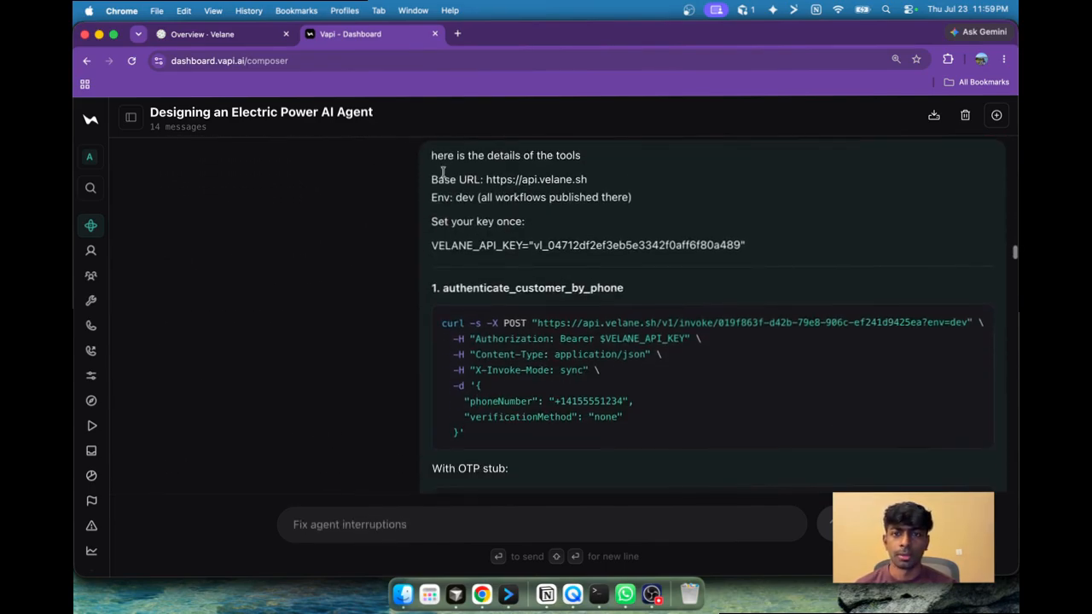
{"action": "left_click_drag", "start_coordinate": [431, 154], "coordinate": [636, 287]}
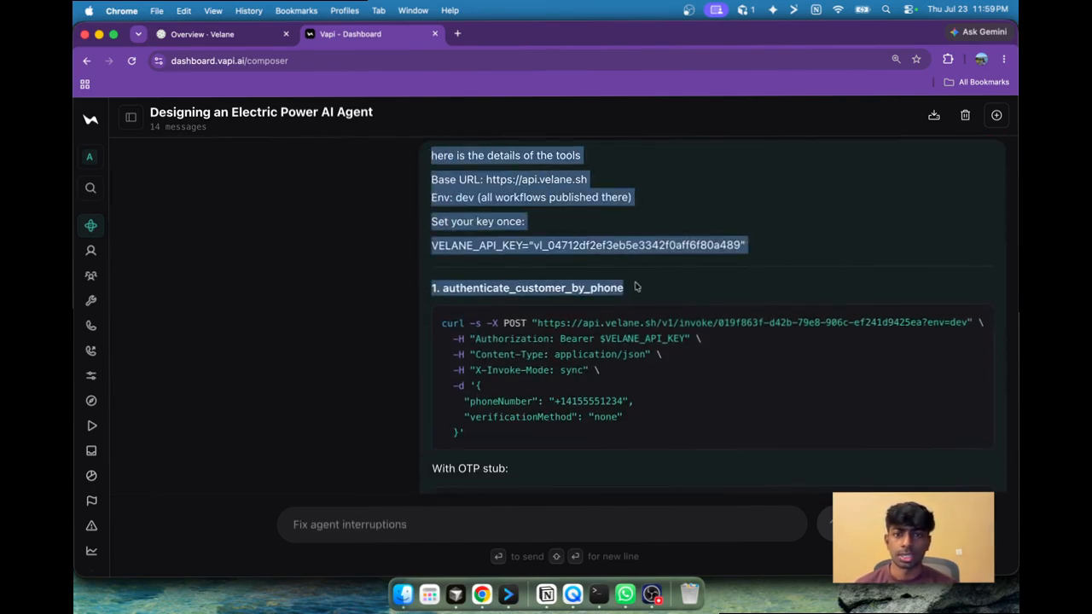
{"action": "scroll", "coordinate": [636, 286], "scroll_direction": "down", "scroll_amount": 5}
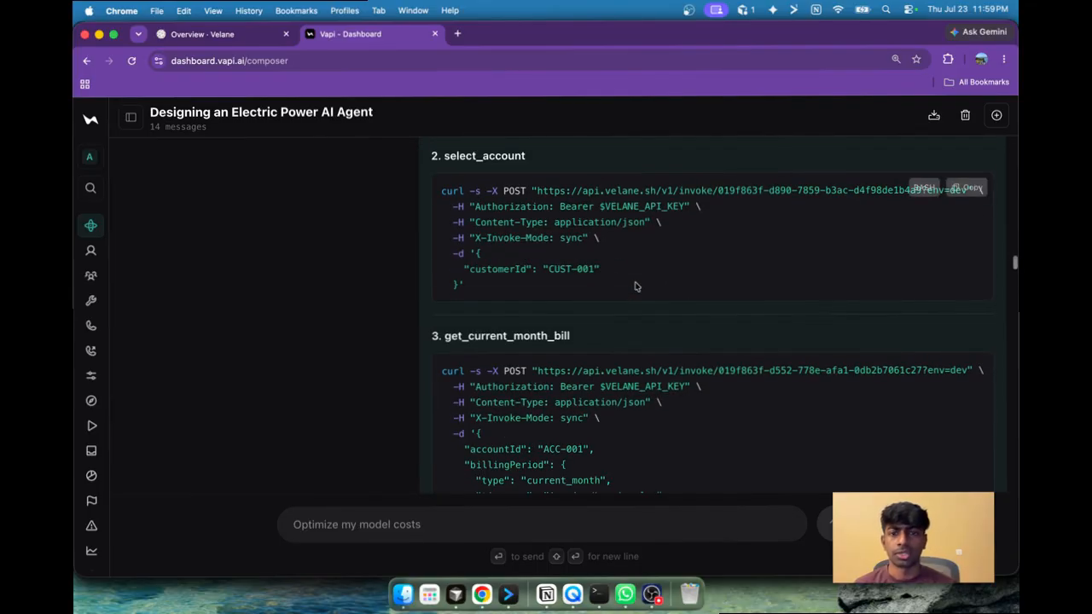
{"action": "scroll", "coordinate": [635, 286], "scroll_direction": "down", "scroll_amount": 2}
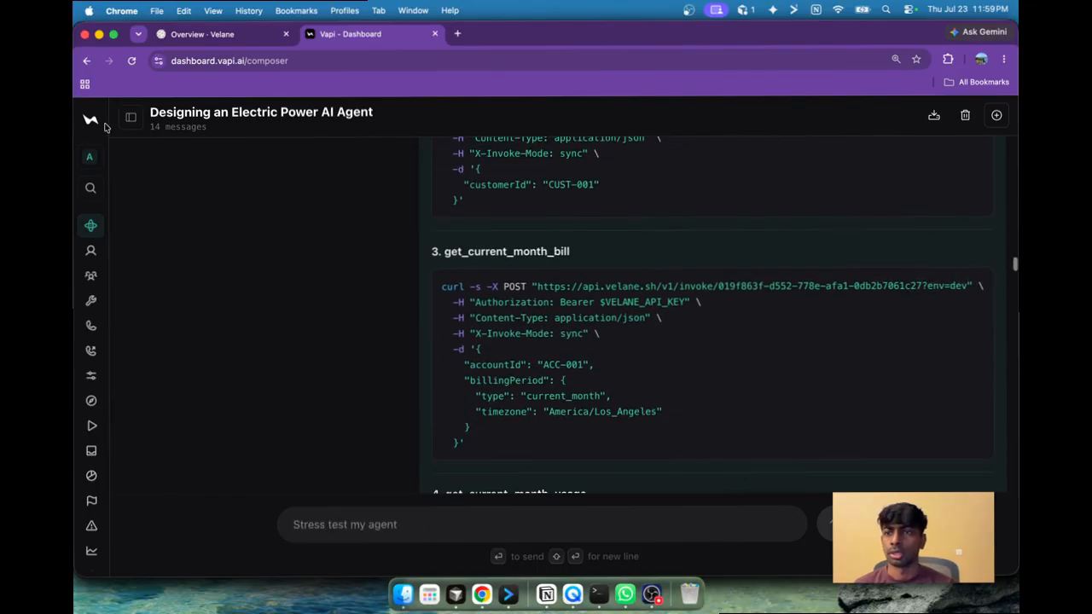
- Check the function tools in Vapi's Tools list, then return to the Composer conversation
{"action": "left_click", "coordinate": [91, 300]}
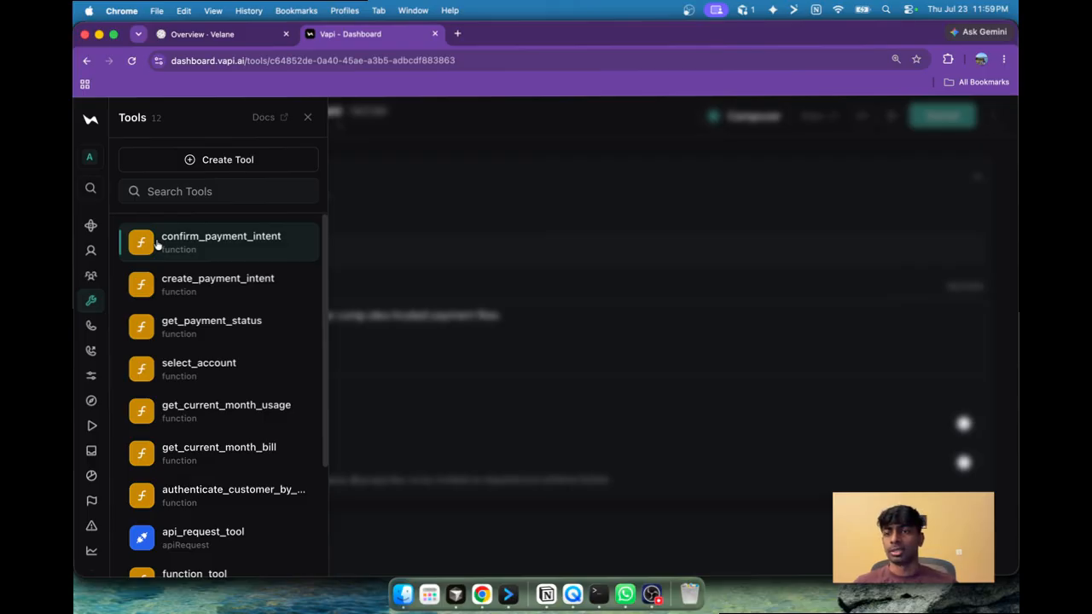
{"action": "left_click", "coordinate": [91, 225]}
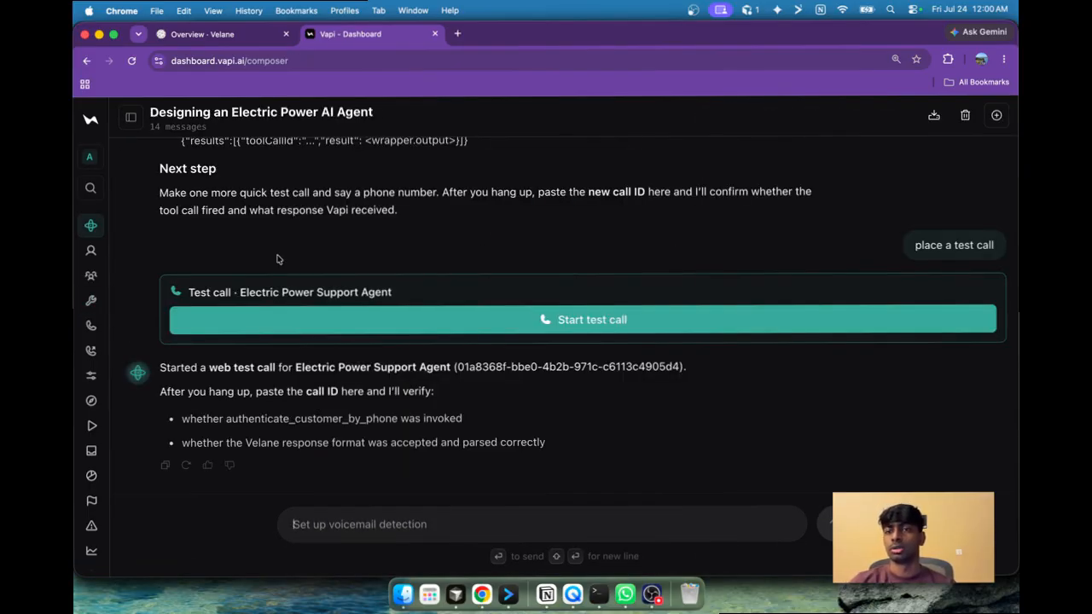
{"action": "scroll", "coordinate": [276, 254], "scroll_direction": "up", "scroll_amount": 3}
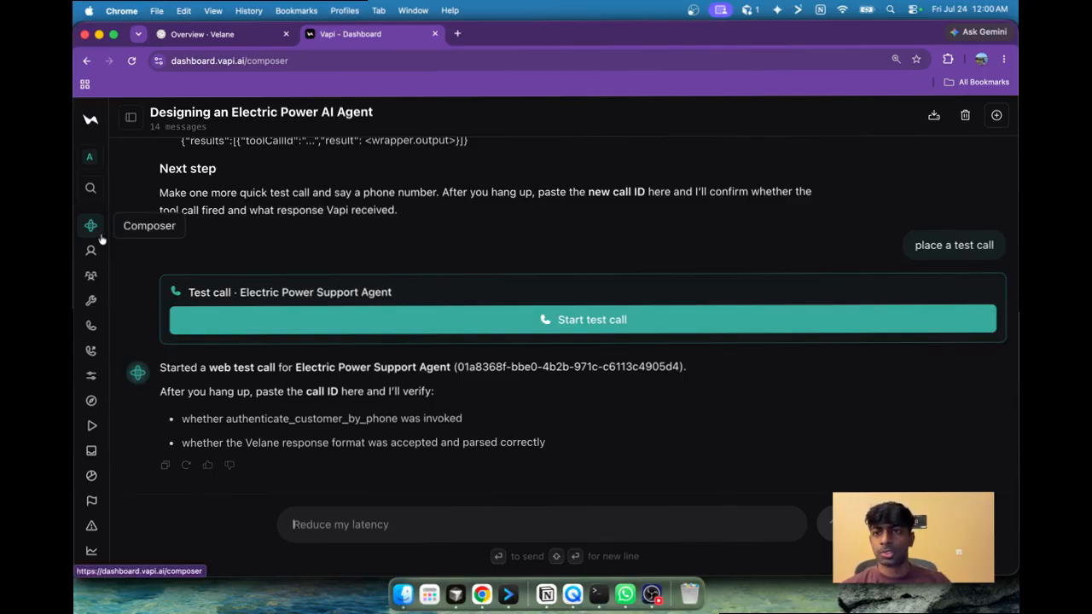
- Switch to the Velane dashboard and look through its Workflows, Integrations, MCP and Variables pages
{"action": "left_click", "coordinate": [204, 34]}
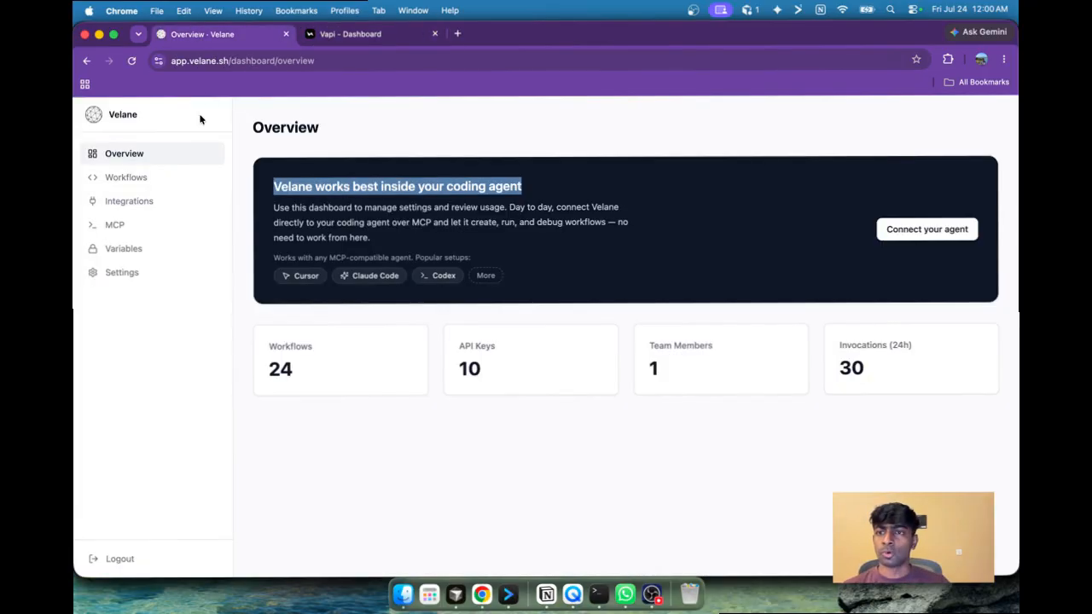
{"action": "left_click", "coordinate": [325, 382]}
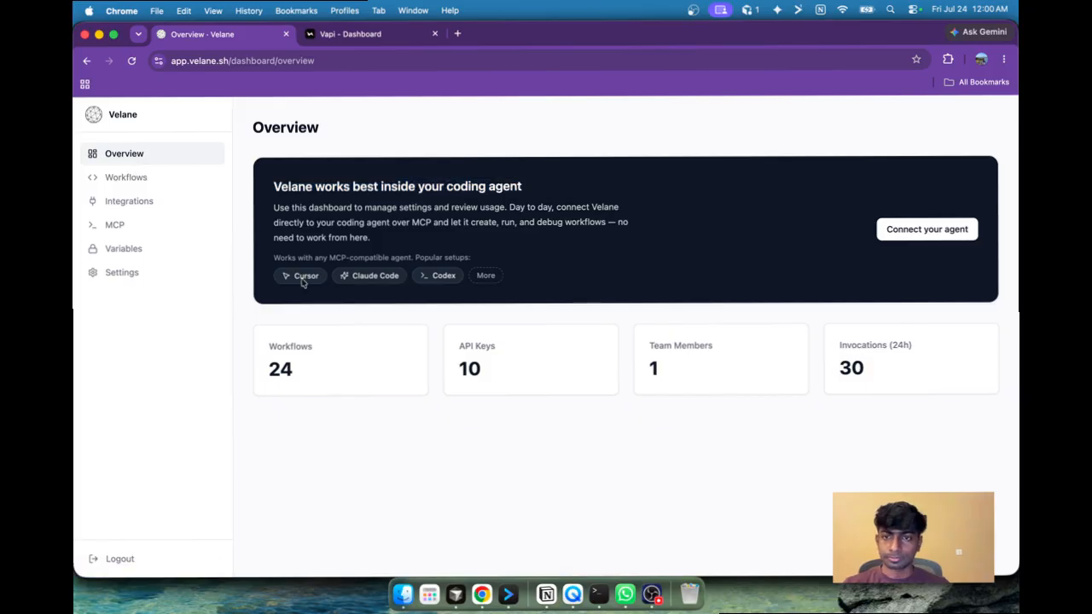
{"action": "left_click", "coordinate": [134, 182]}
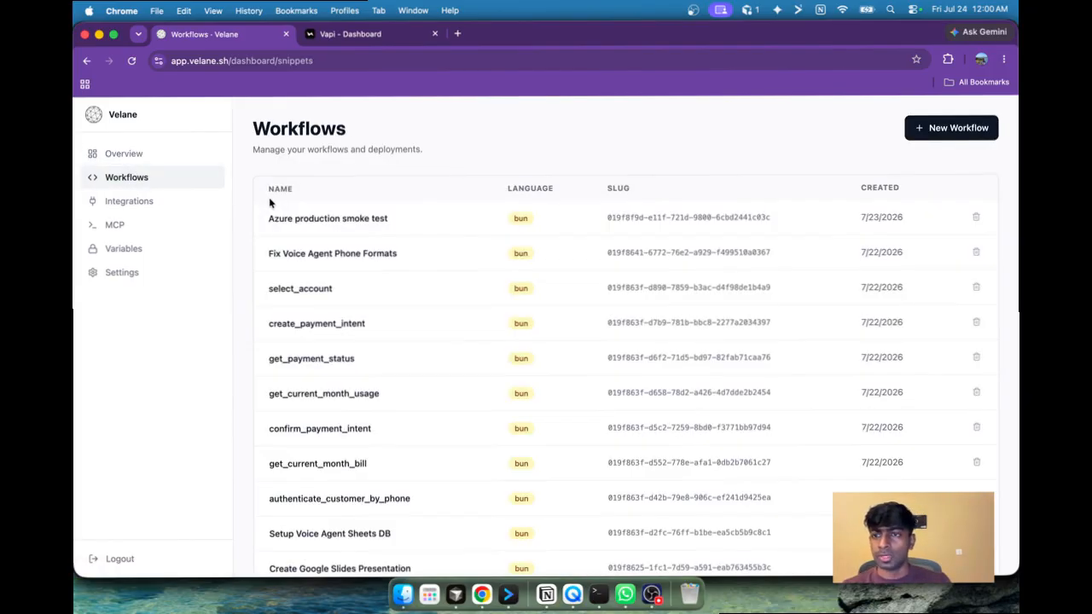
{"action": "left_click", "coordinate": [146, 206]}
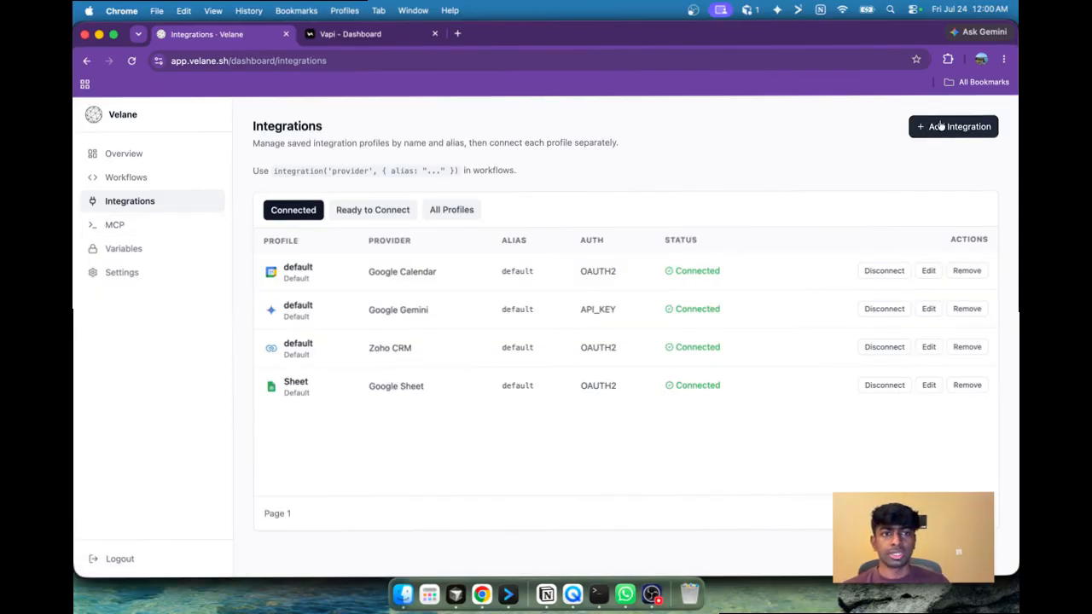
{"action": "left_click", "coordinate": [153, 229]}
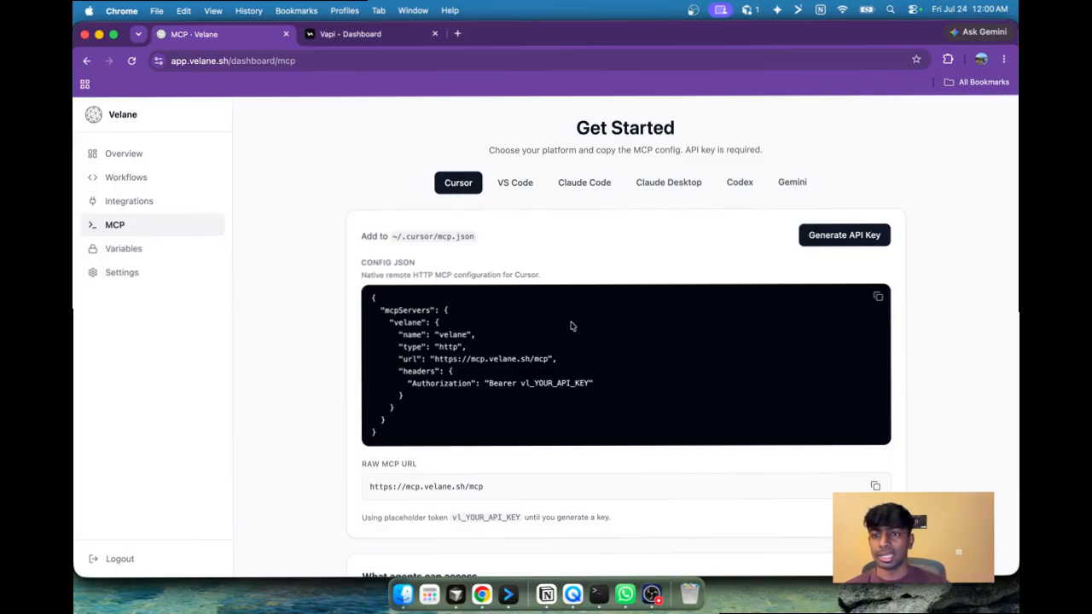
{"action": "left_click", "coordinate": [164, 256]}
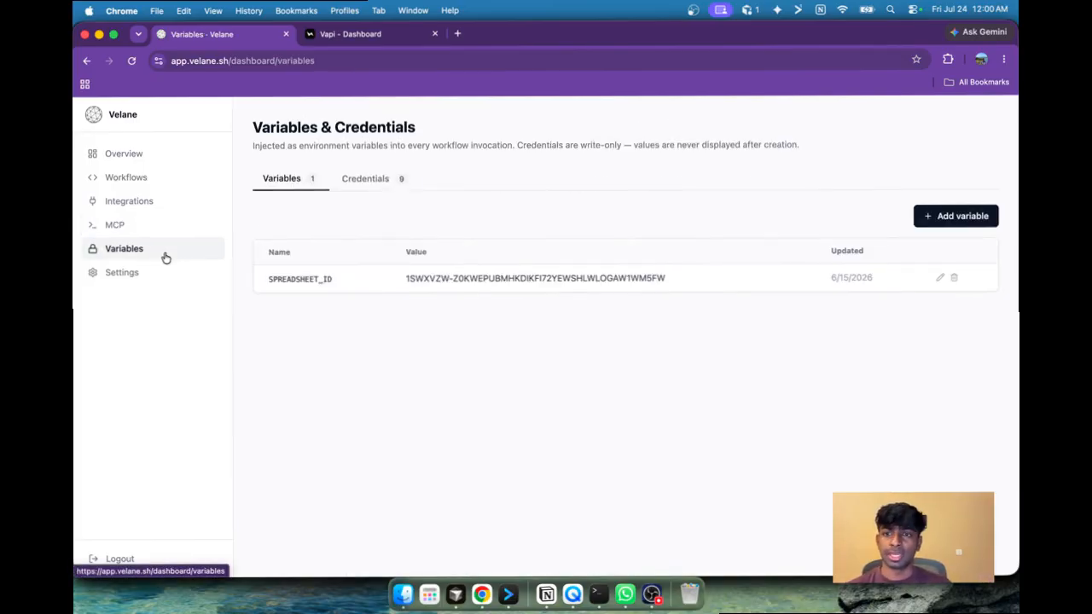
- Review the stored credentials list, and look over the API Keys page in the Velane settings
{"action": "left_click", "coordinate": [381, 179]}
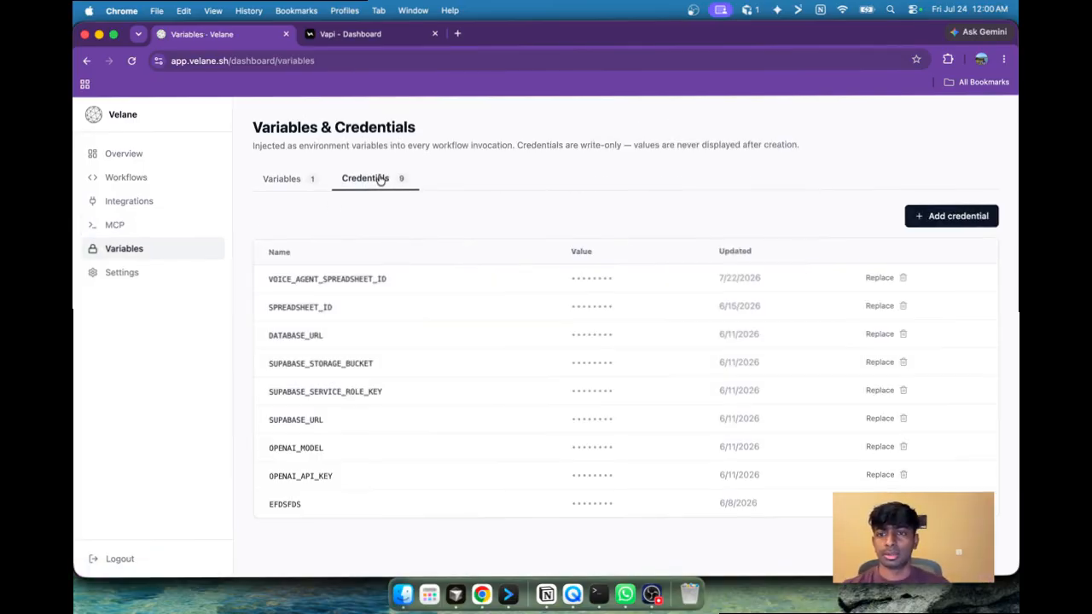
{"action": "left_click", "coordinate": [122, 278]}
{"action": "scroll", "coordinate": [329, 341], "scroll_direction": "down", "scroll_amount": 1}
{"action": "scroll", "coordinate": [327, 365], "scroll_direction": "up", "scroll_amount": 1}
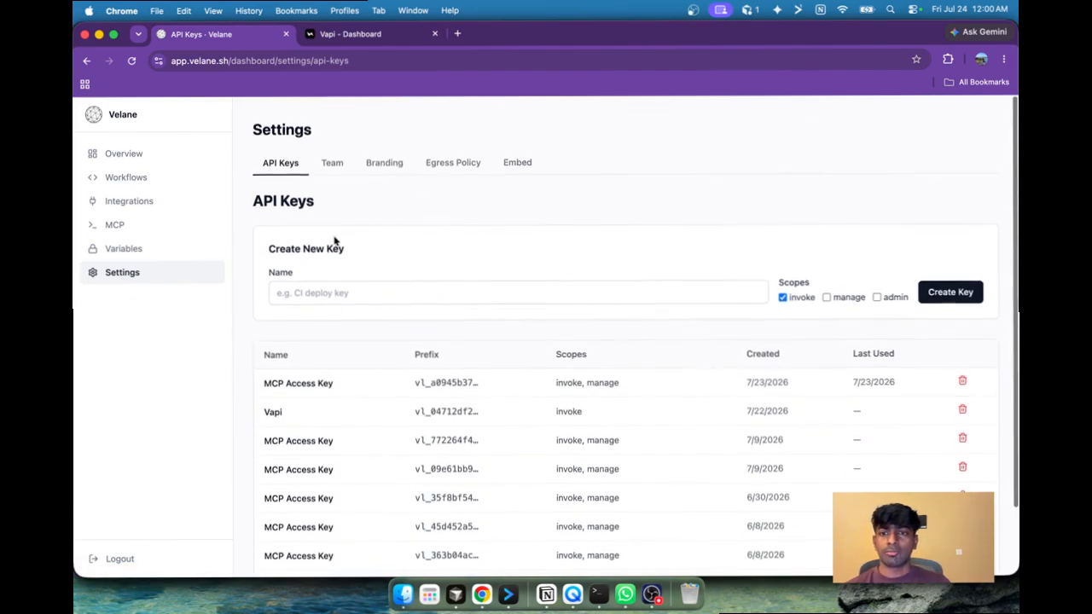
- Look through the Team, Branding, Egress Policy and Embed settings, and return to the dashboard Overview
{"action": "left_click", "coordinate": [332, 162]}
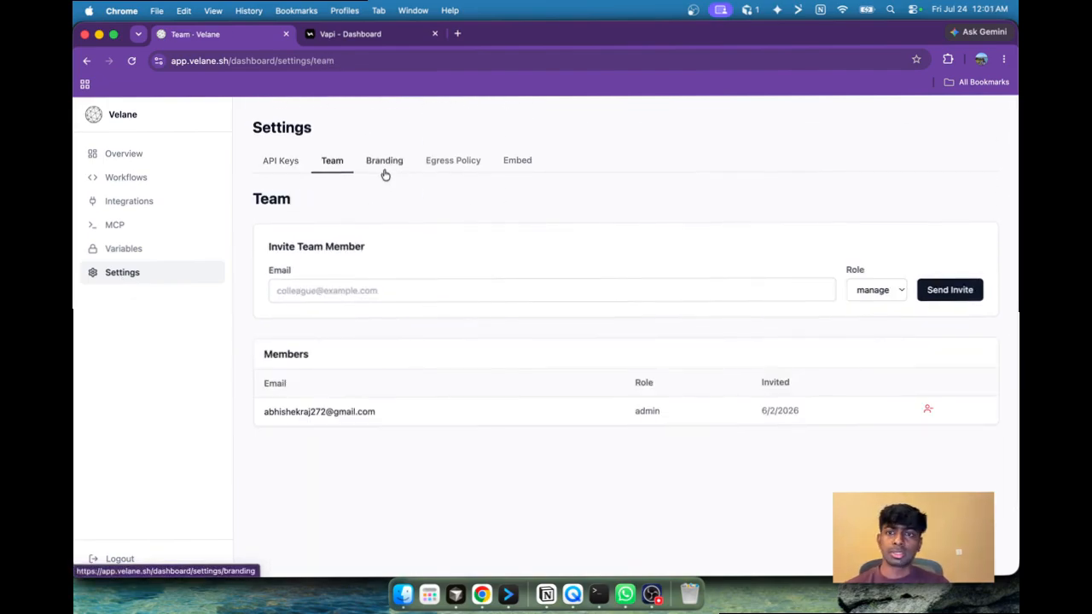
{"action": "left_click", "coordinate": [384, 164]}
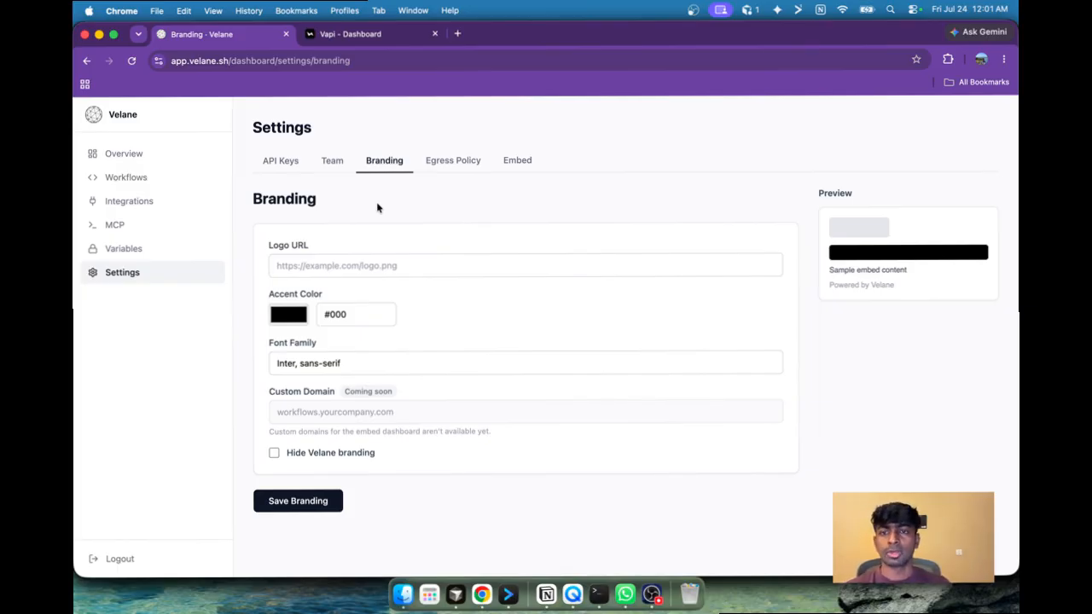
{"action": "left_click", "coordinate": [456, 173]}
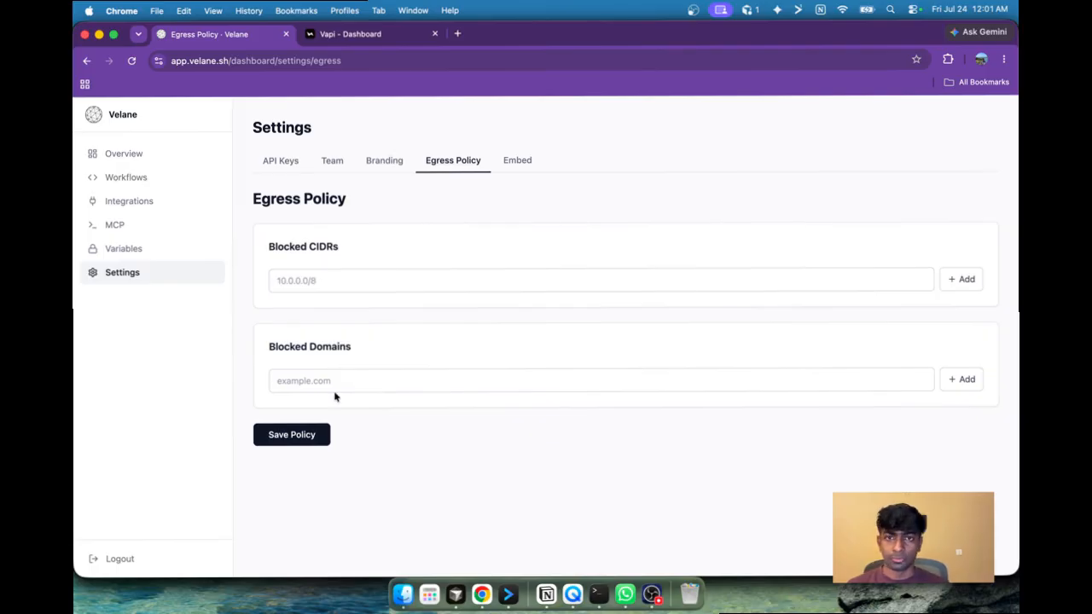
{"action": "left_click", "coordinate": [527, 162]}
{"action": "scroll", "coordinate": [401, 314], "scroll_direction": "down", "scroll_amount": 1}
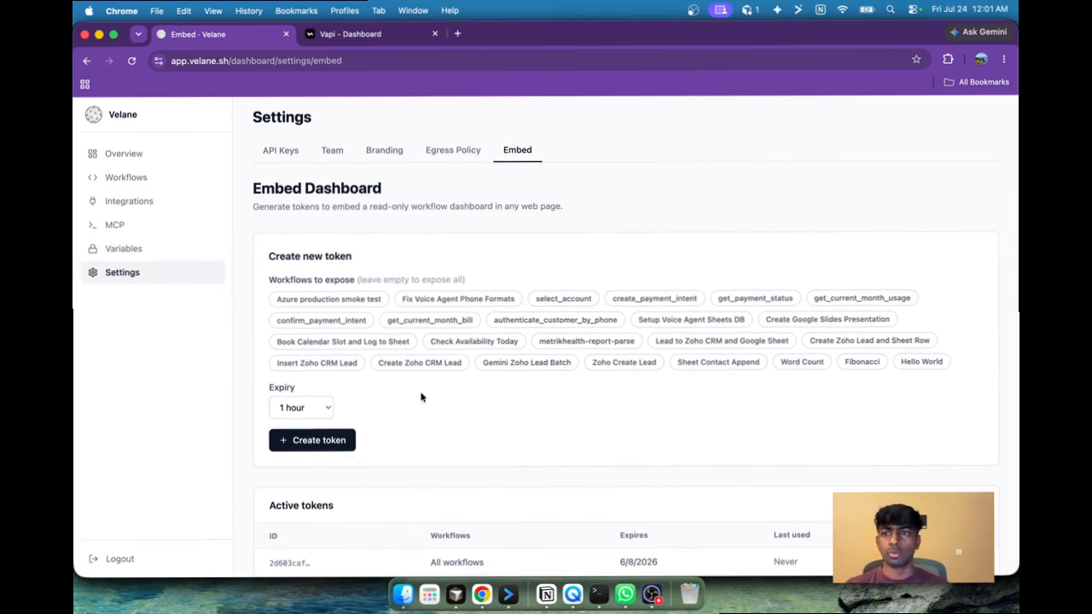
{"action": "left_click", "coordinate": [131, 153]}
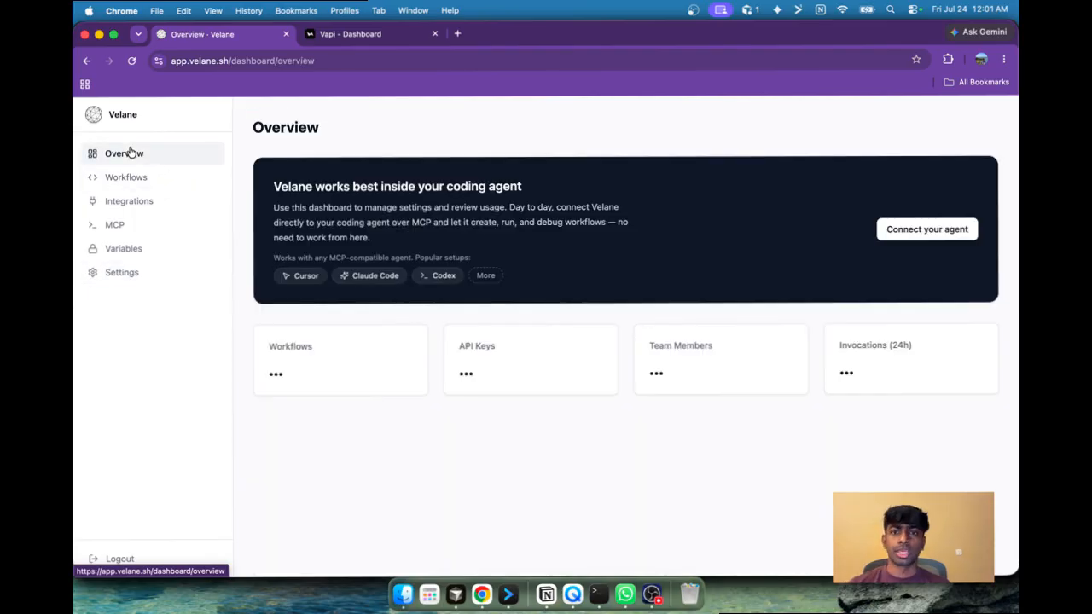